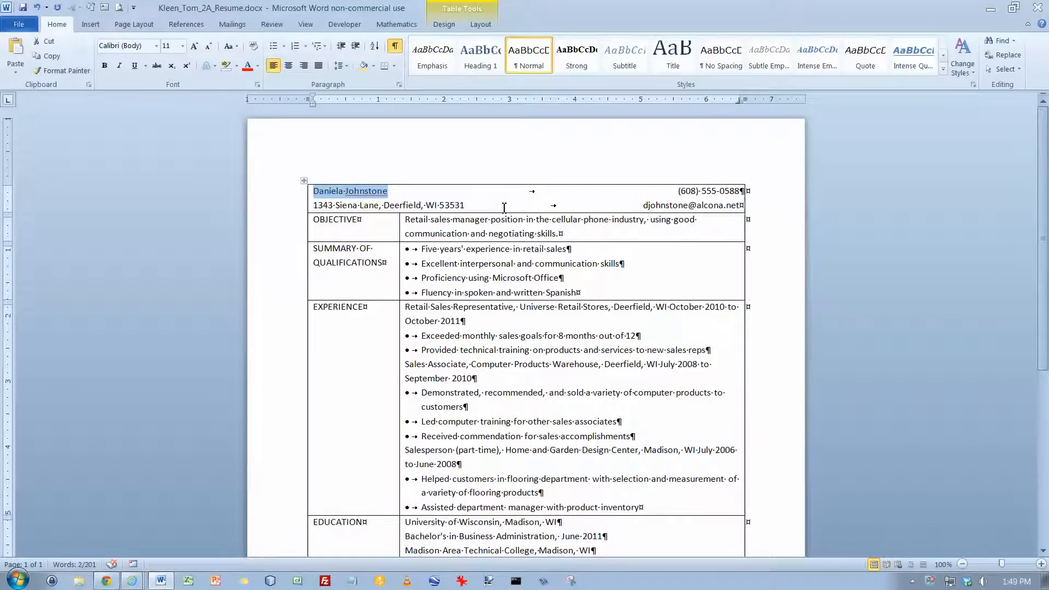
Make the applicant's name at the top of the resume bold and set its font size to 16
key(ctrl+b)
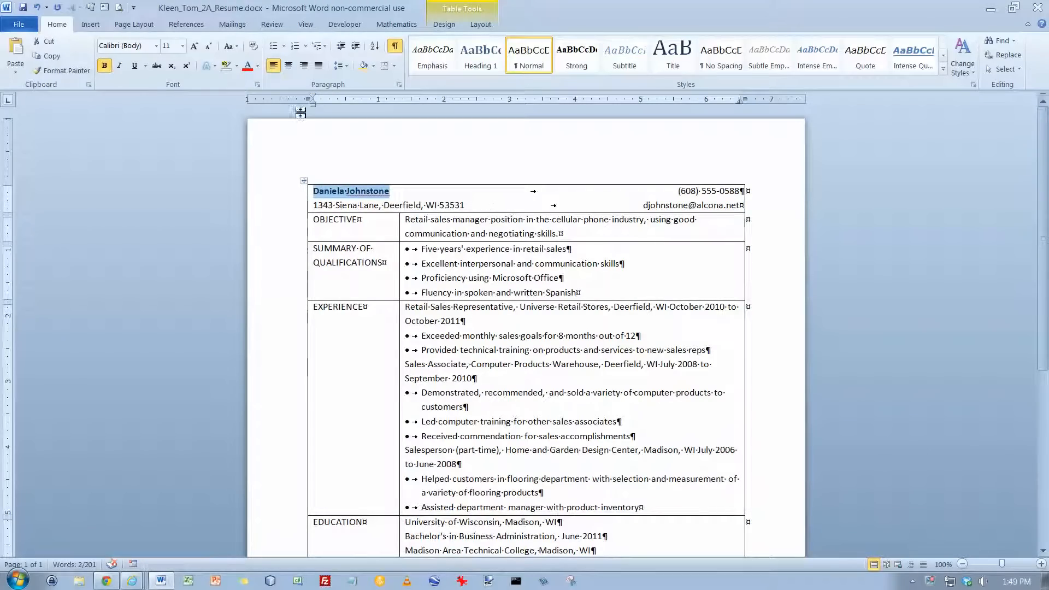
click(183, 47)
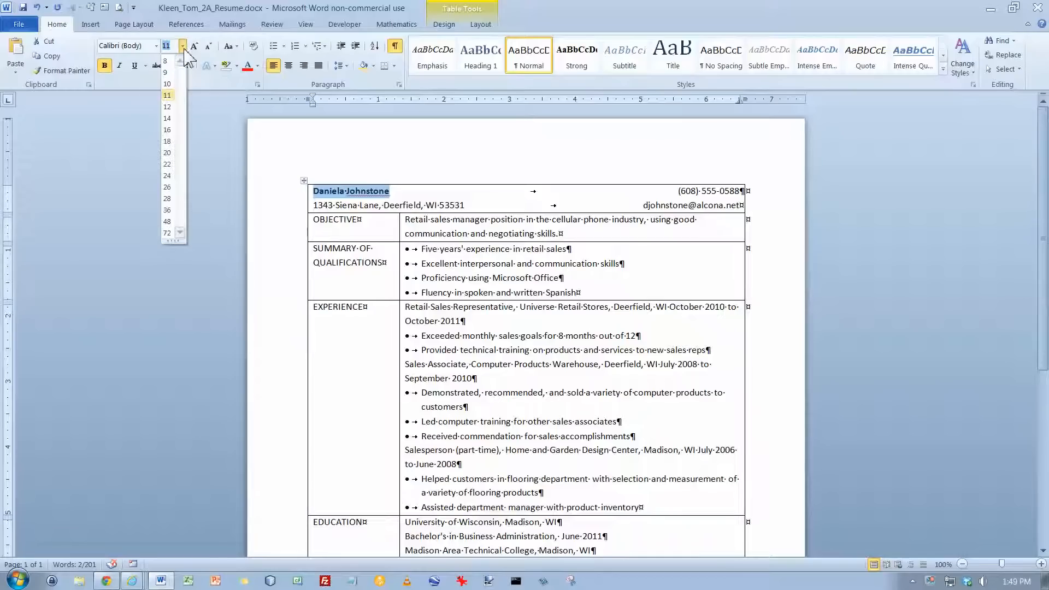
click(170, 131)
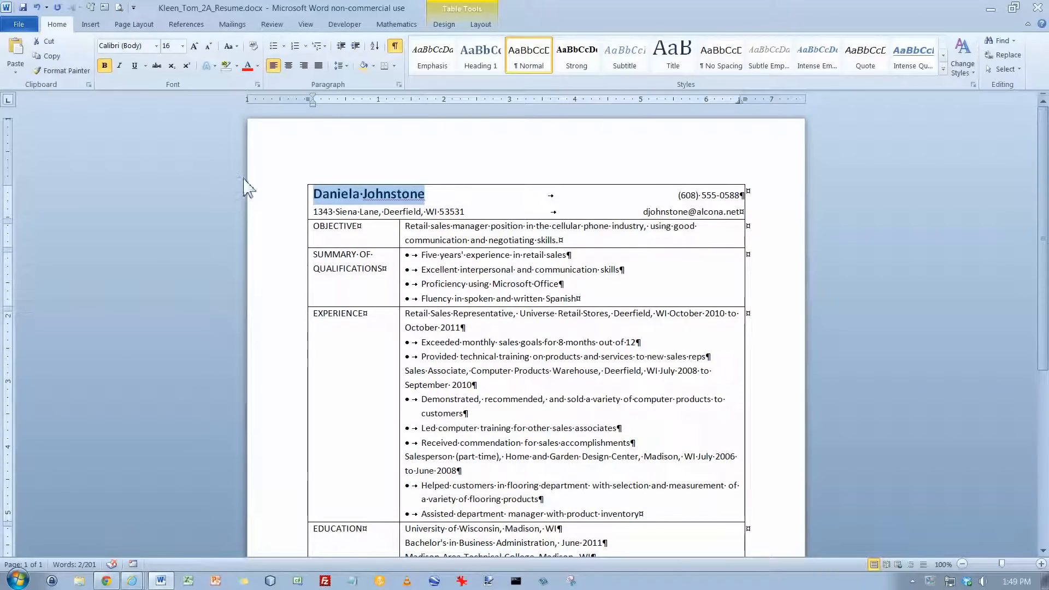
click(134, 25)
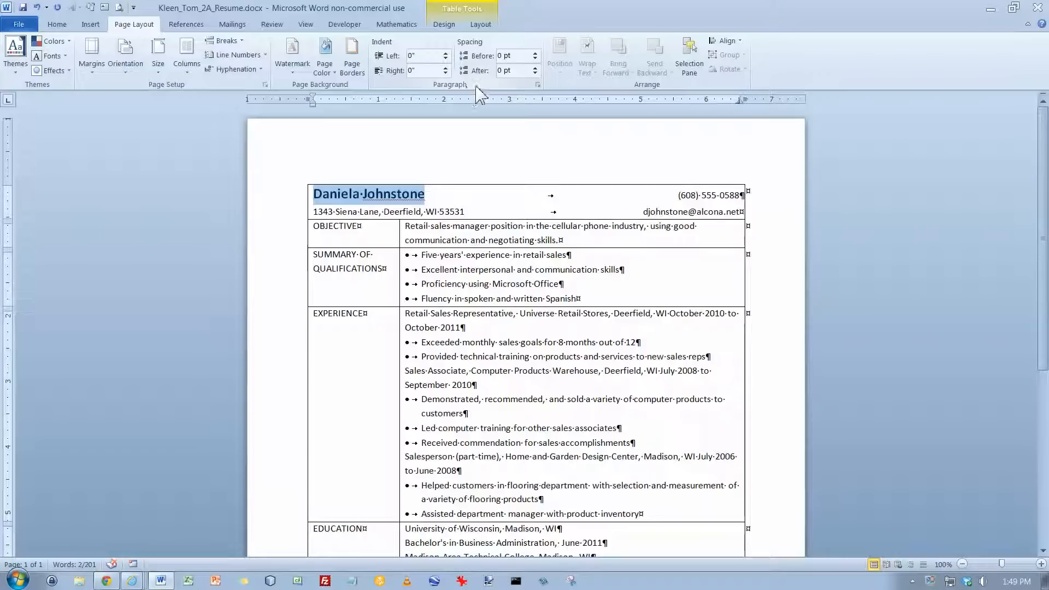
click(535, 67)
click(535, 67)
click(535, 67)
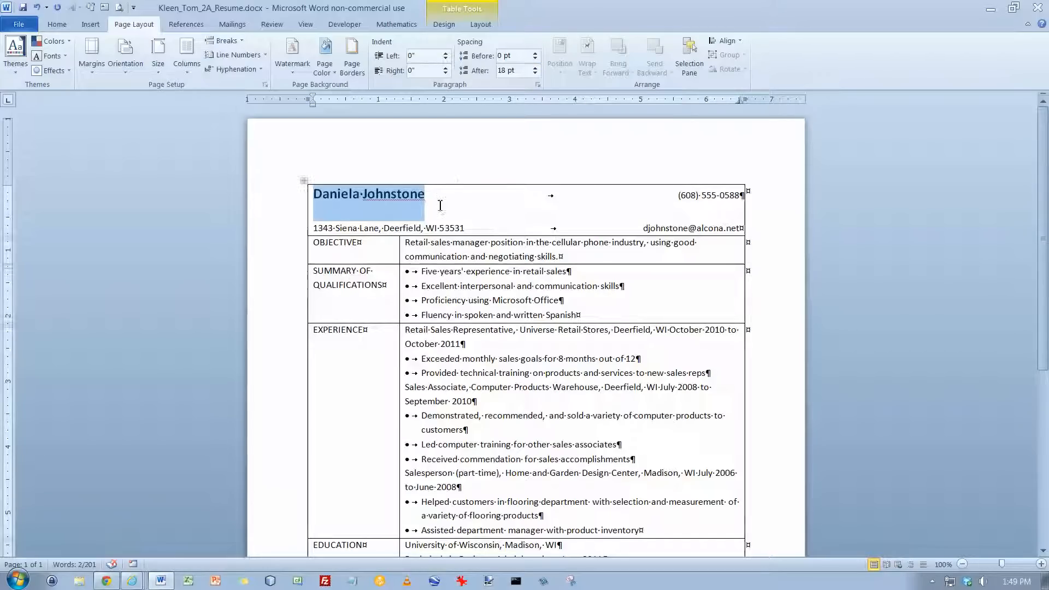
click(535, 74)
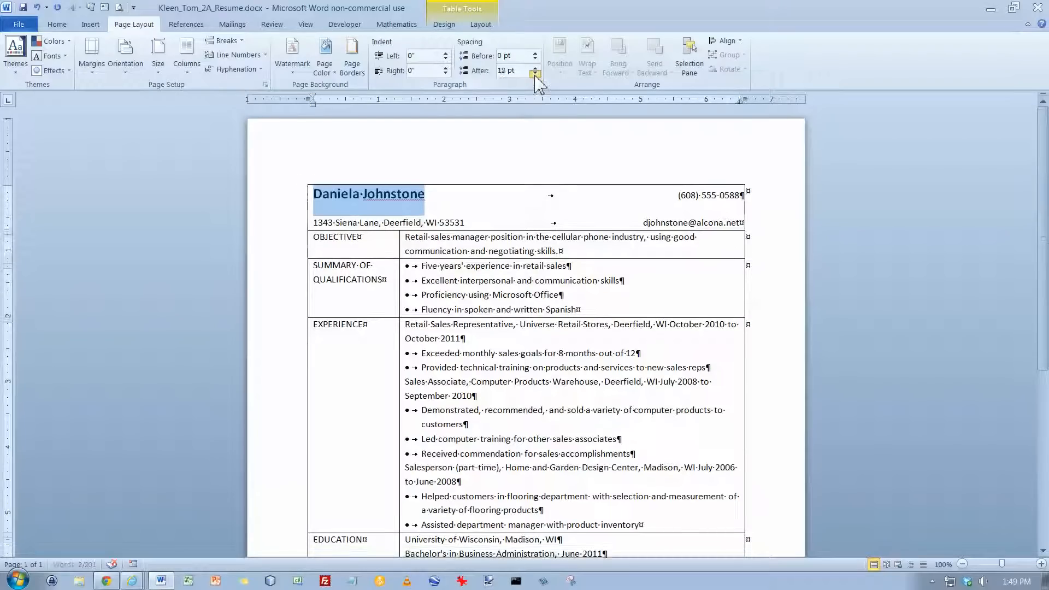
click(535, 74)
click(535, 73)
Set the paragraph spacing after the address line in the first row to 18 pt
click(471, 213)
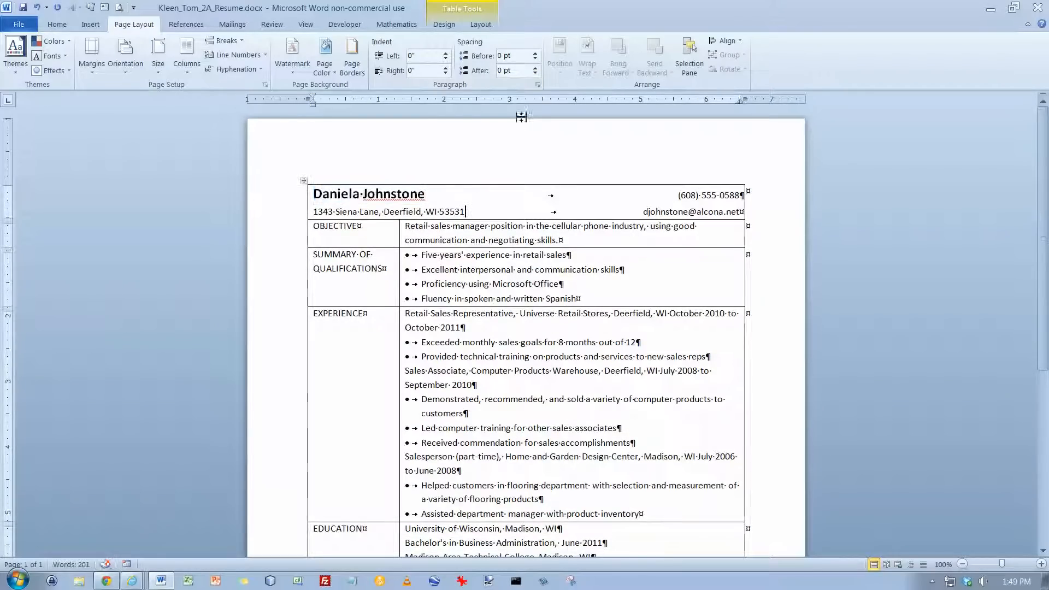
click(536, 68)
click(535, 68)
click(535, 68)
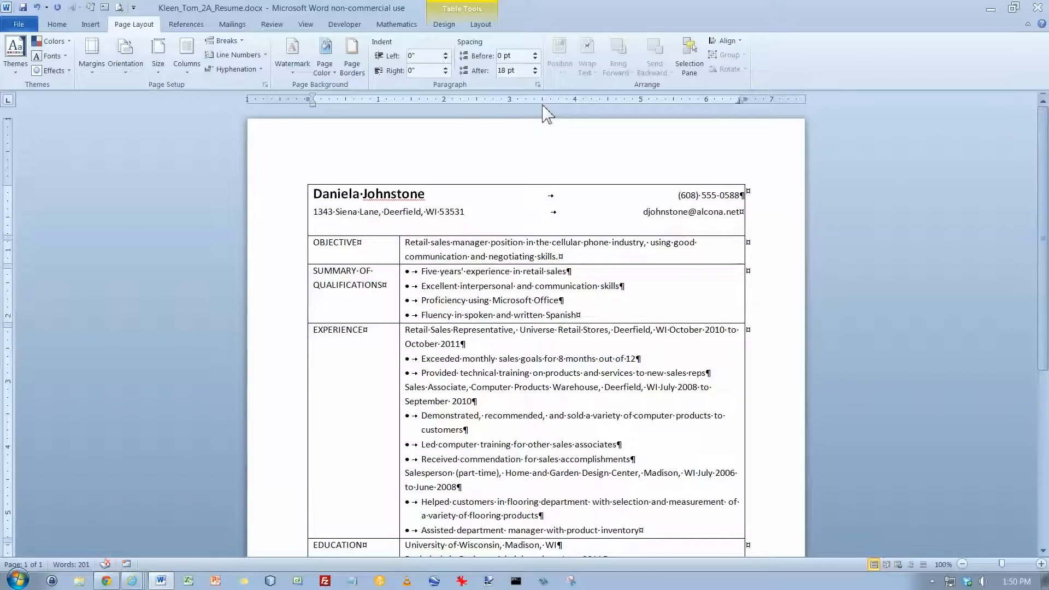
Apply 18 pt spacing after the last bullet of the Summary of Qualifications section and of the Experience section
click(597, 317)
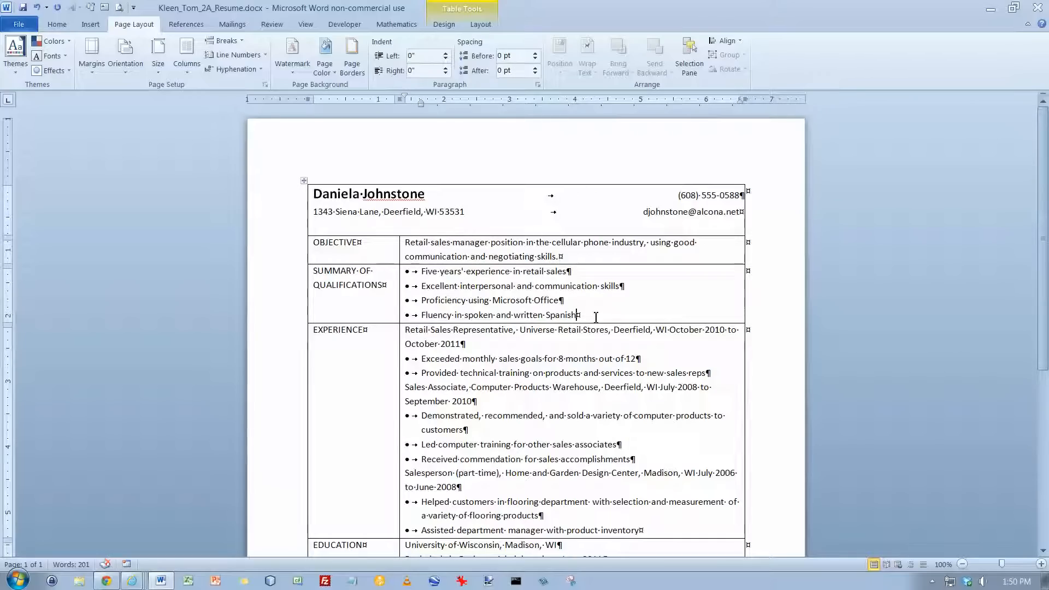
key(F4)
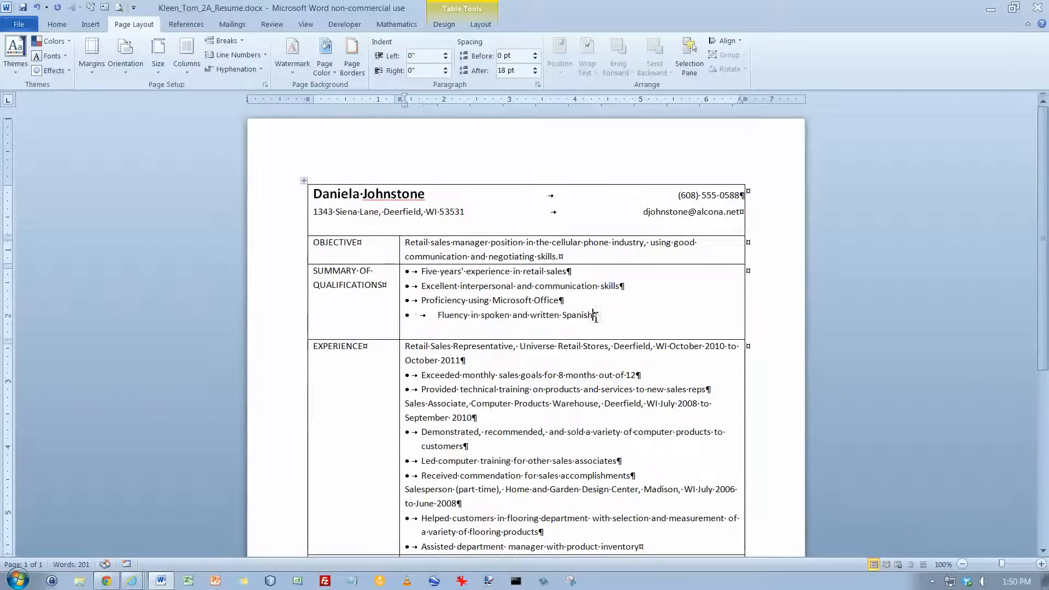
scroll(584, 336, down, 3)
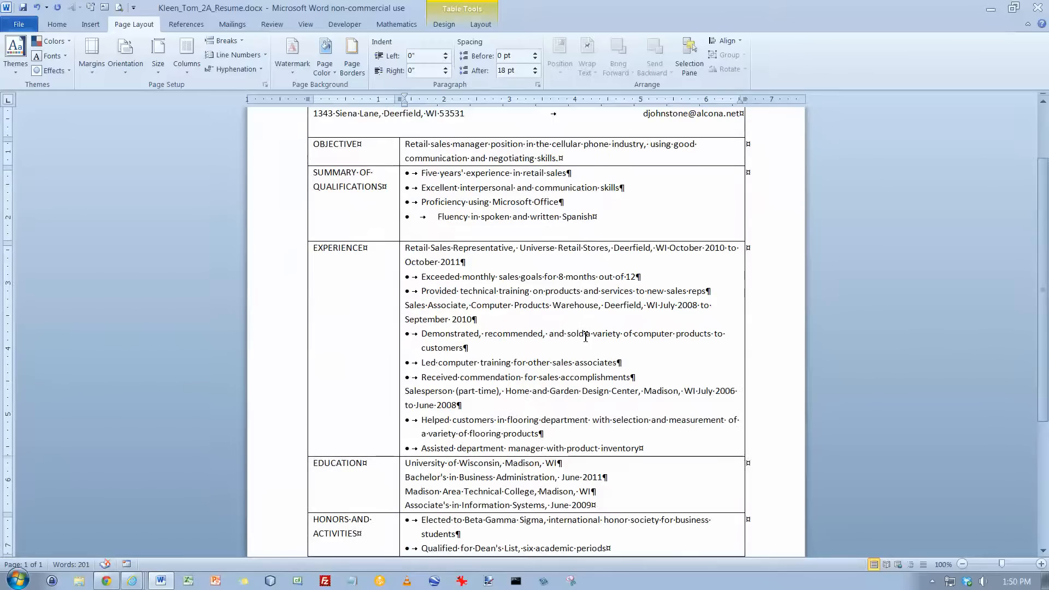
click(655, 448)
key(F4)
Set 18 pt spacing after the last line of the Education section and the last bullet of the Honors and Activities section
scroll(654, 448, down, 3)
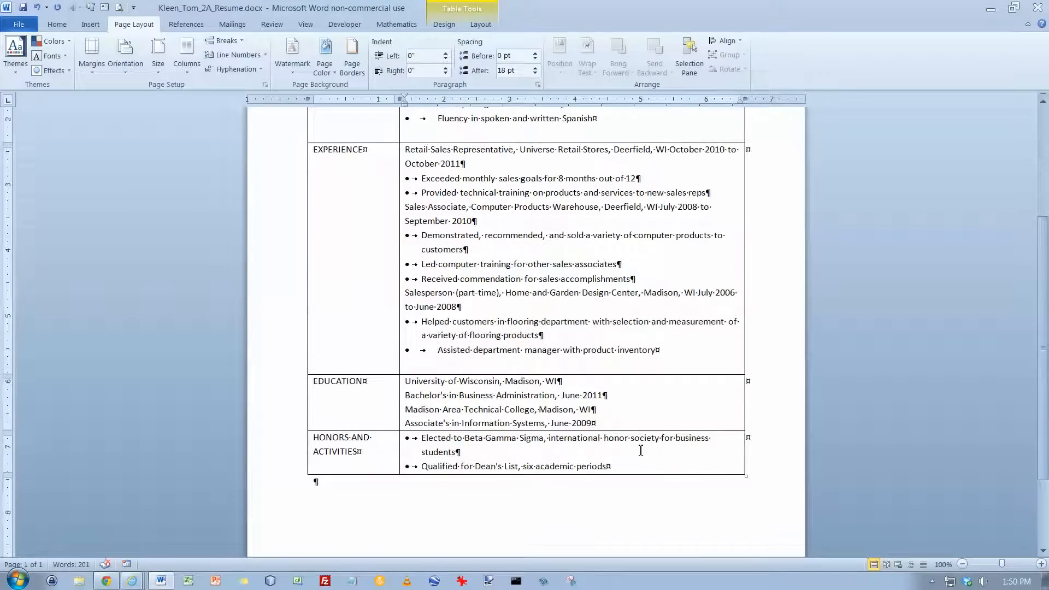
click(617, 424)
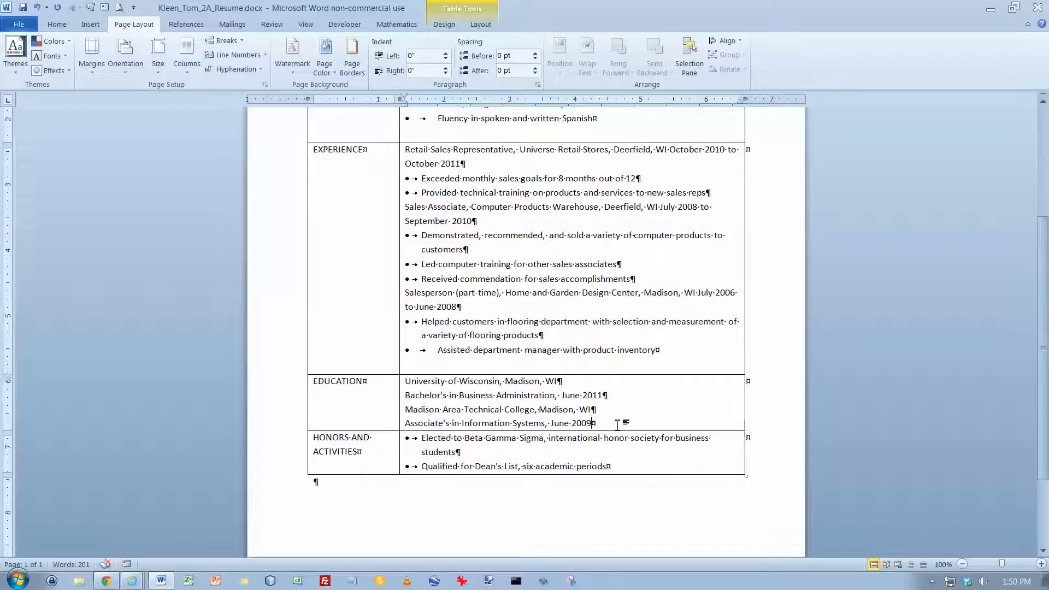
text(Y)
key(BackSpace)
click(535, 68)
click(535, 68)
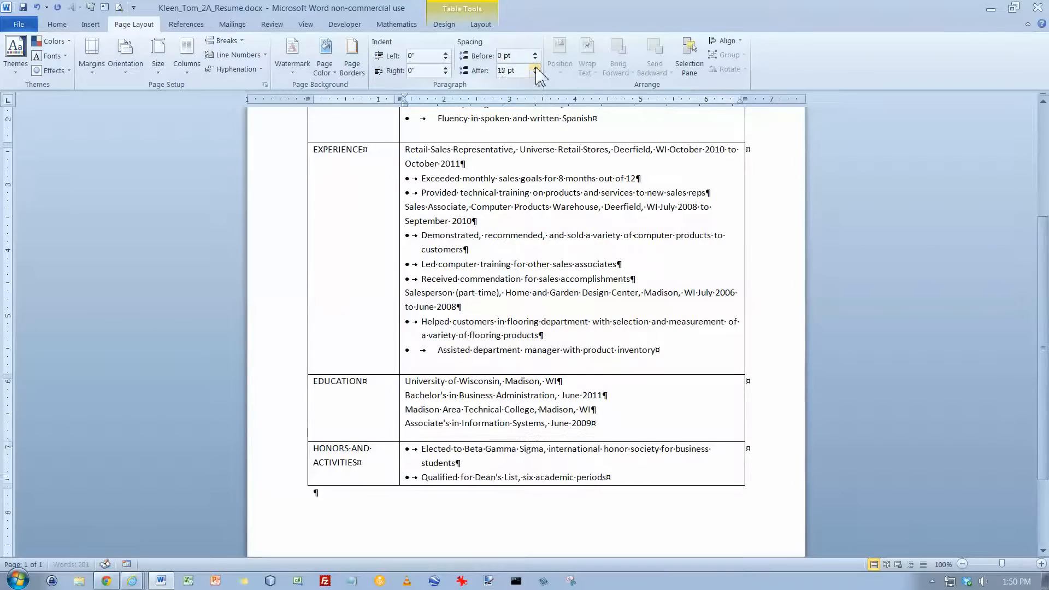
click(535, 68)
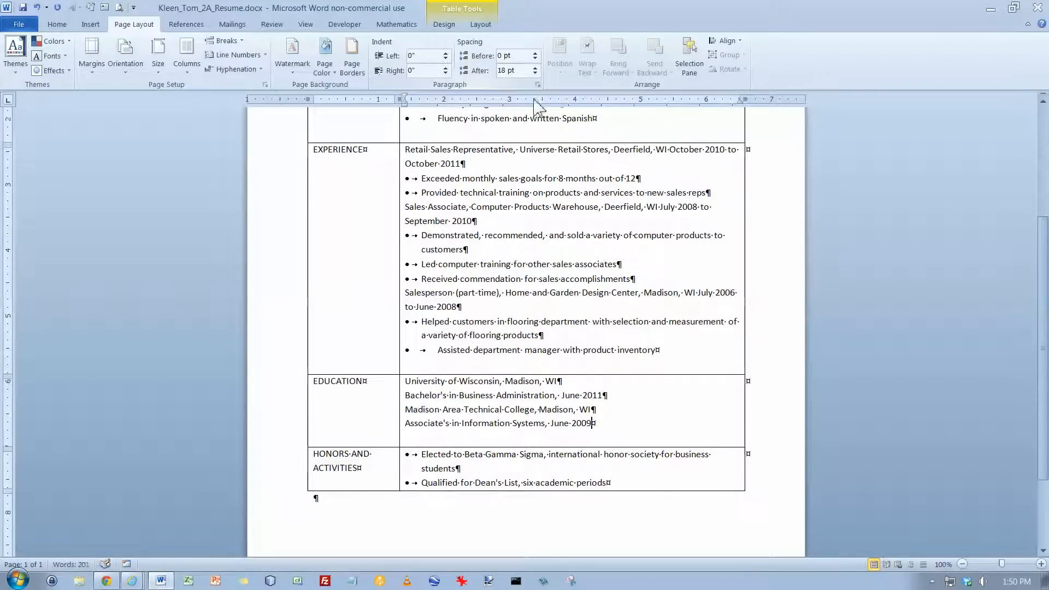
click(635, 492)
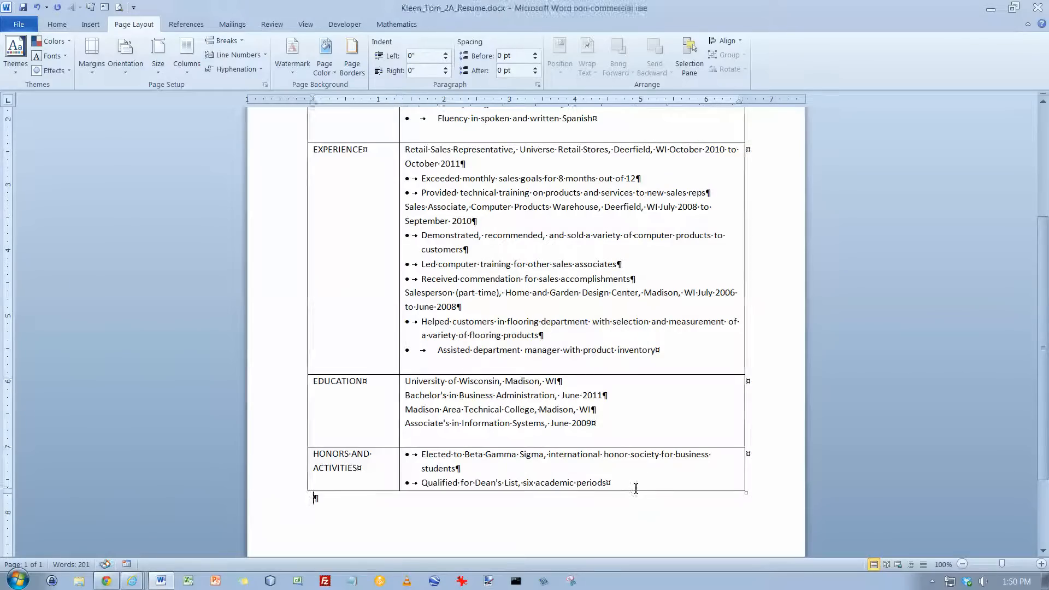
click(535, 67)
click(535, 68)
click(536, 68)
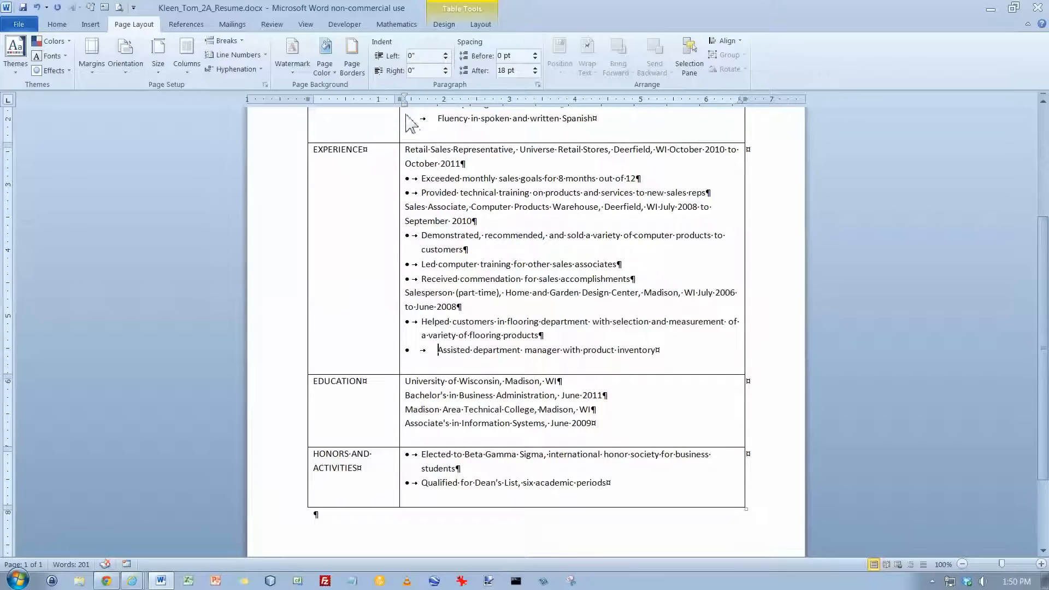
Reduce the hanging indent of the last bullets in Experience and Summary of Qualifications to match the bullets above them
drag(405, 103, 422, 104)
scroll(462, 195, up, 3)
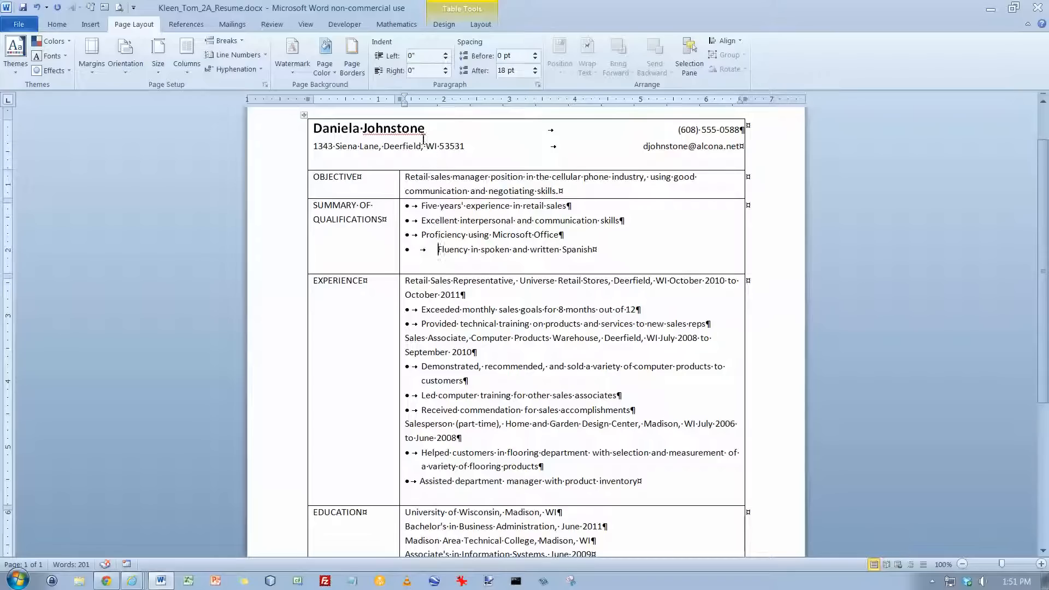
click(420, 101)
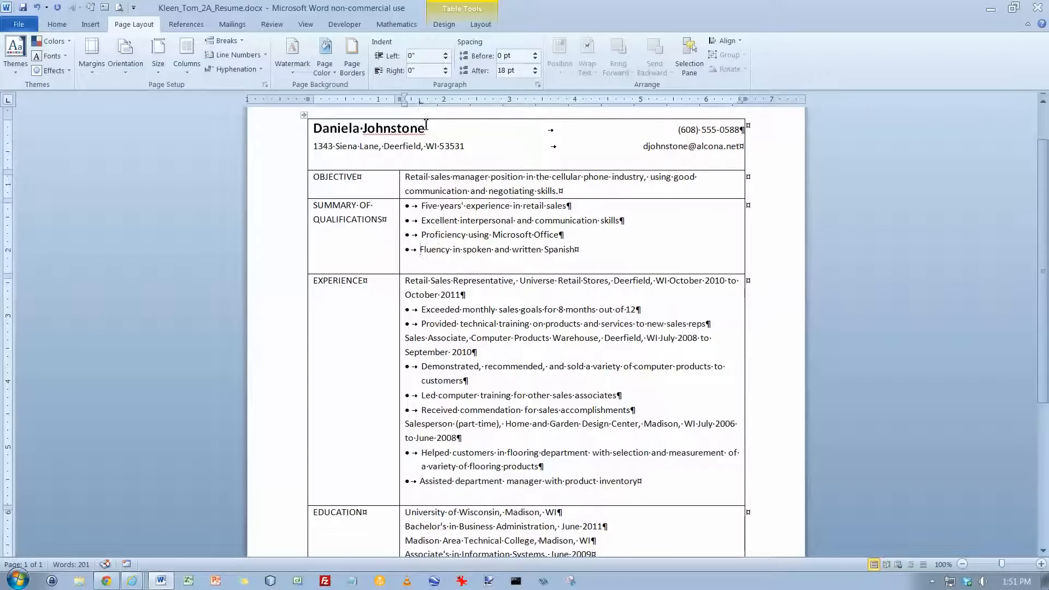
drag(422, 102, 425, 109)
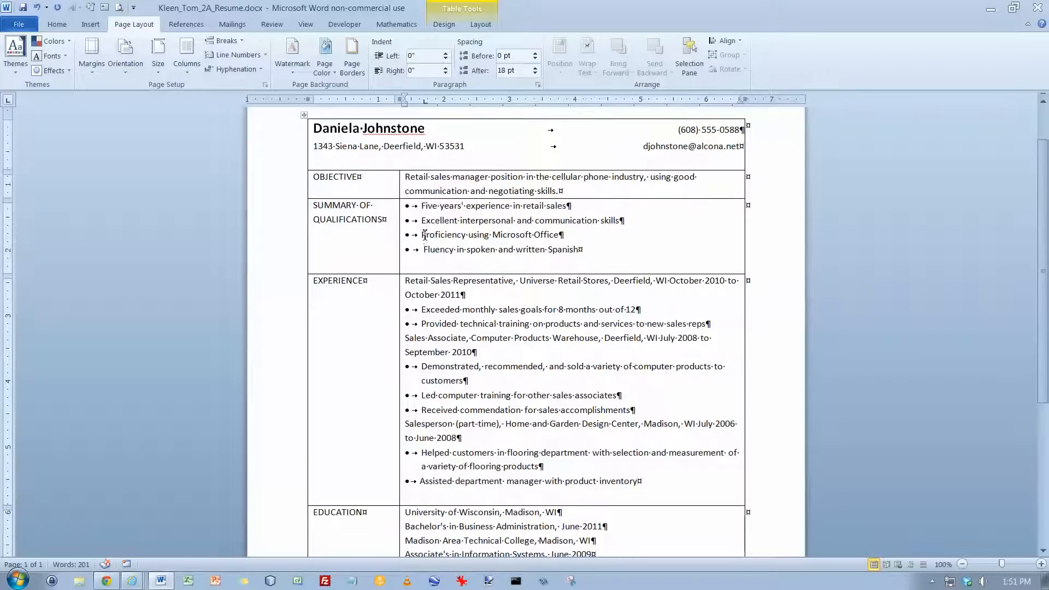
drag(424, 102, 420, 104)
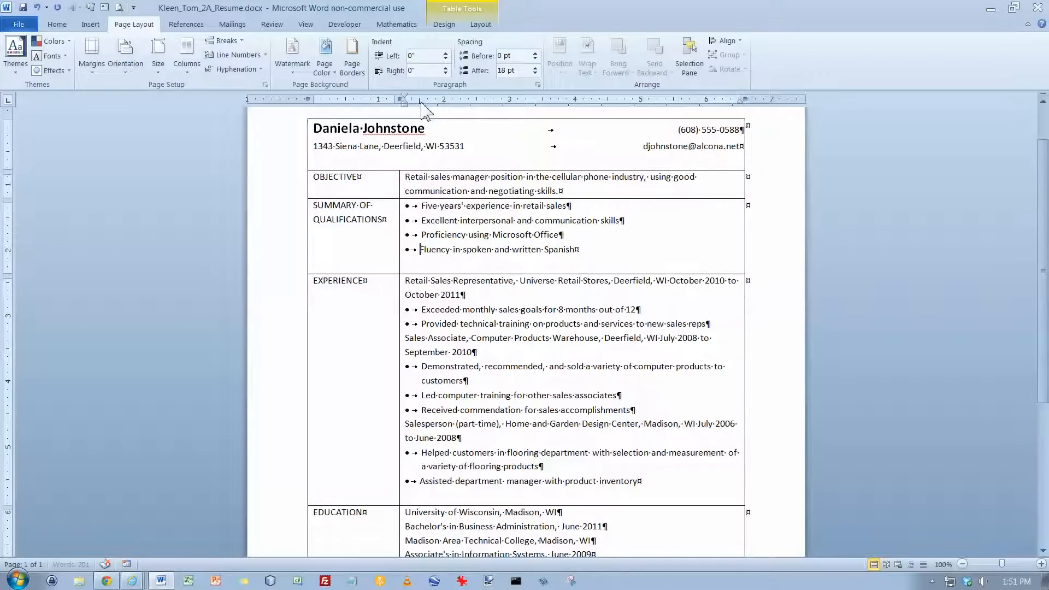
Align the hanging indent of all four Summary of Qualifications bullets to the same position
drag(420, 208, 588, 258)
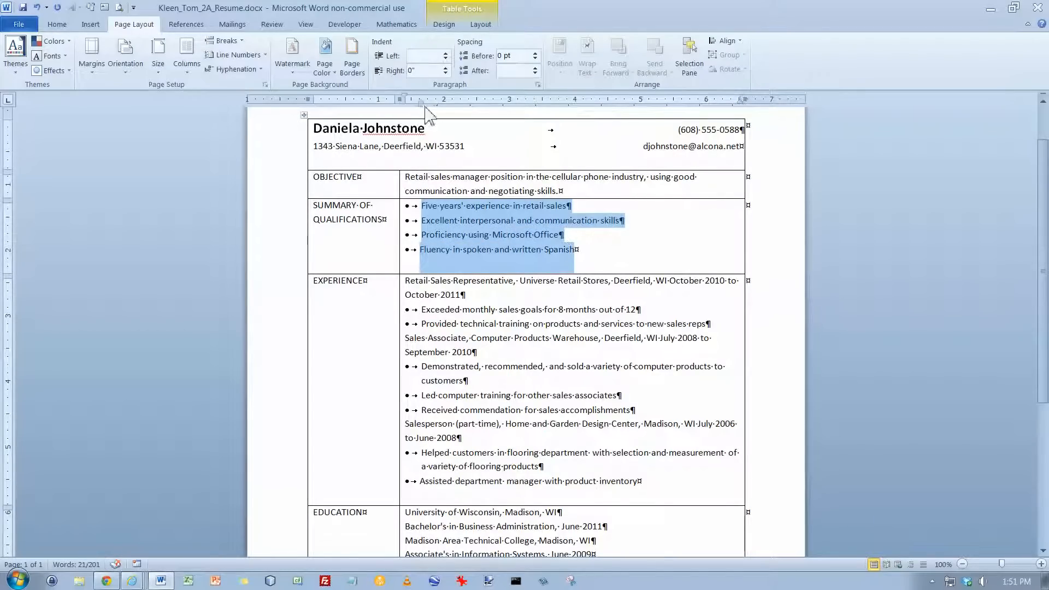
click(422, 102)
drag(422, 103, 422, 104)
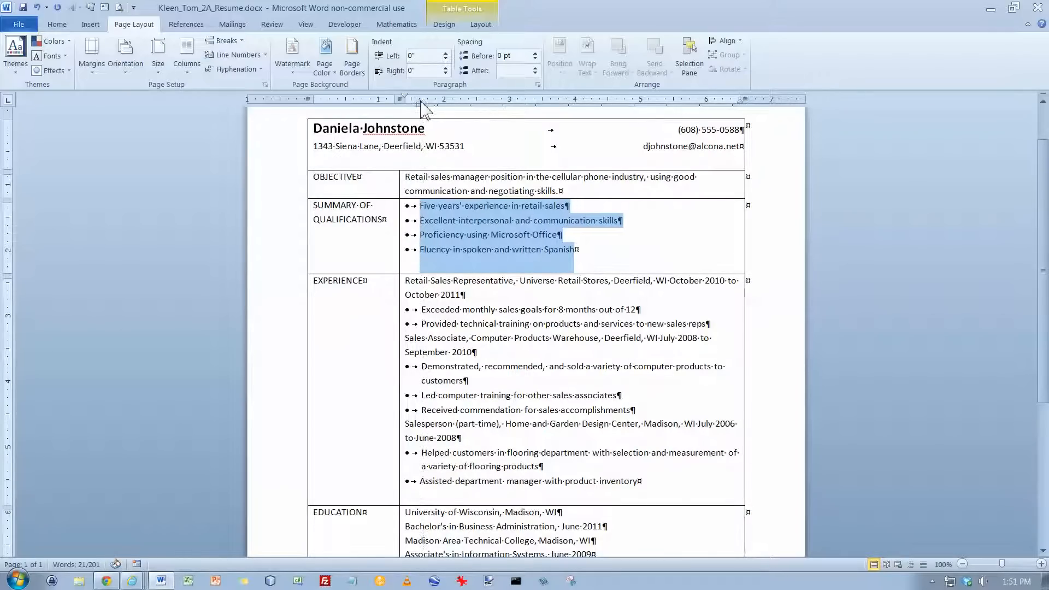
click(479, 247)
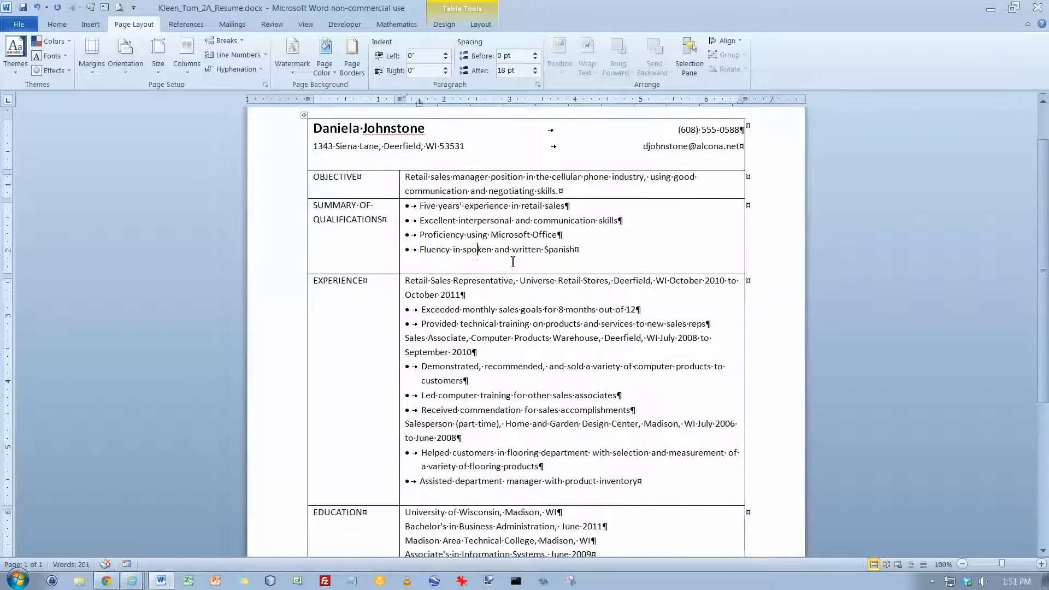
Make all section headings in the table's first column bold, from OBJECTIVE through HONORS AND ACTIVITIES
click(313, 184)
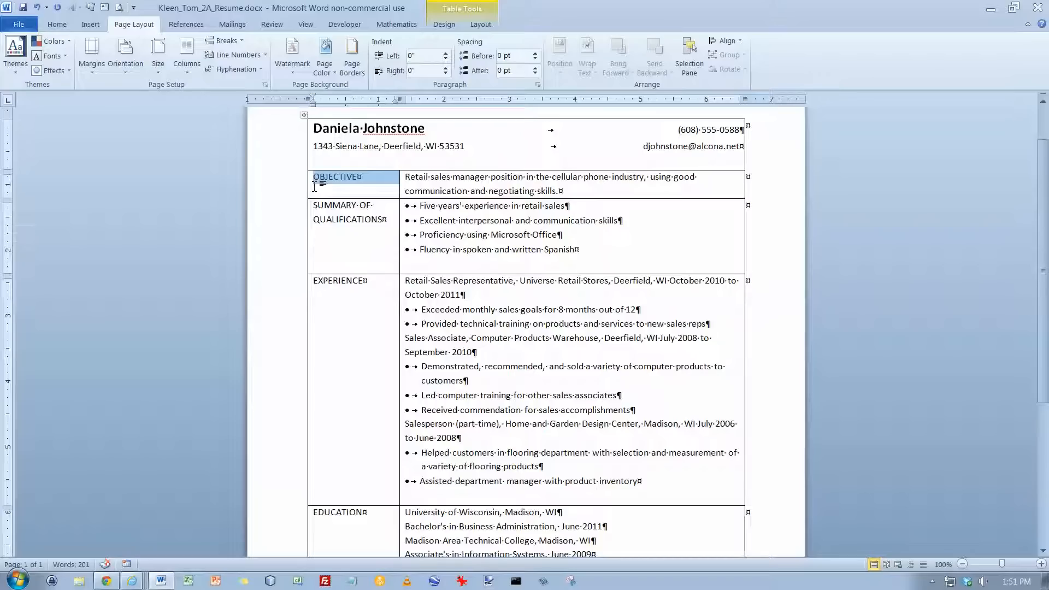
drag(311, 184, 319, 290)
drag(320, 430, 370, 487)
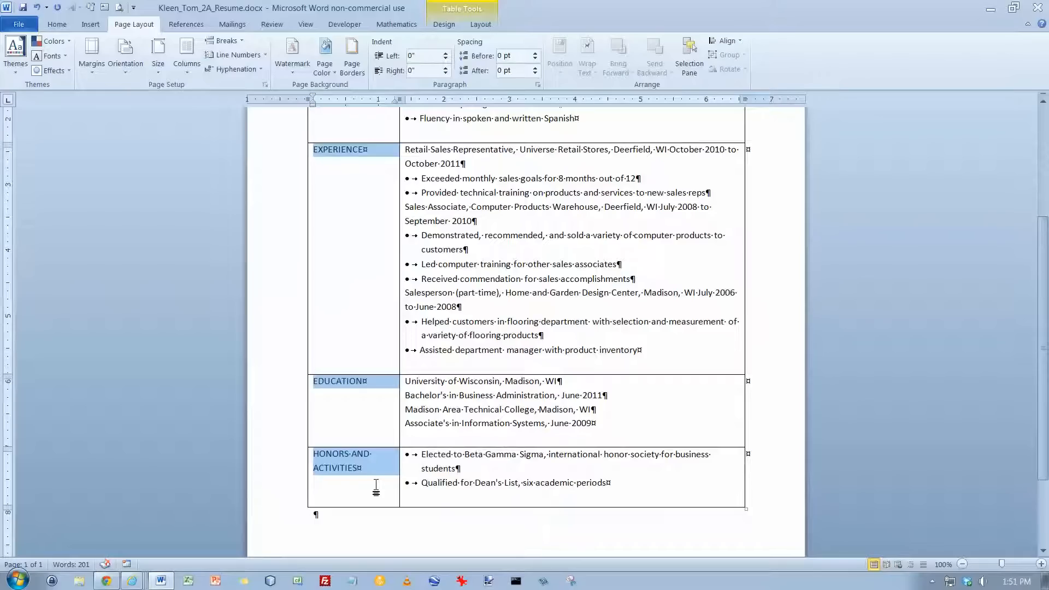
key(ctrl+b)
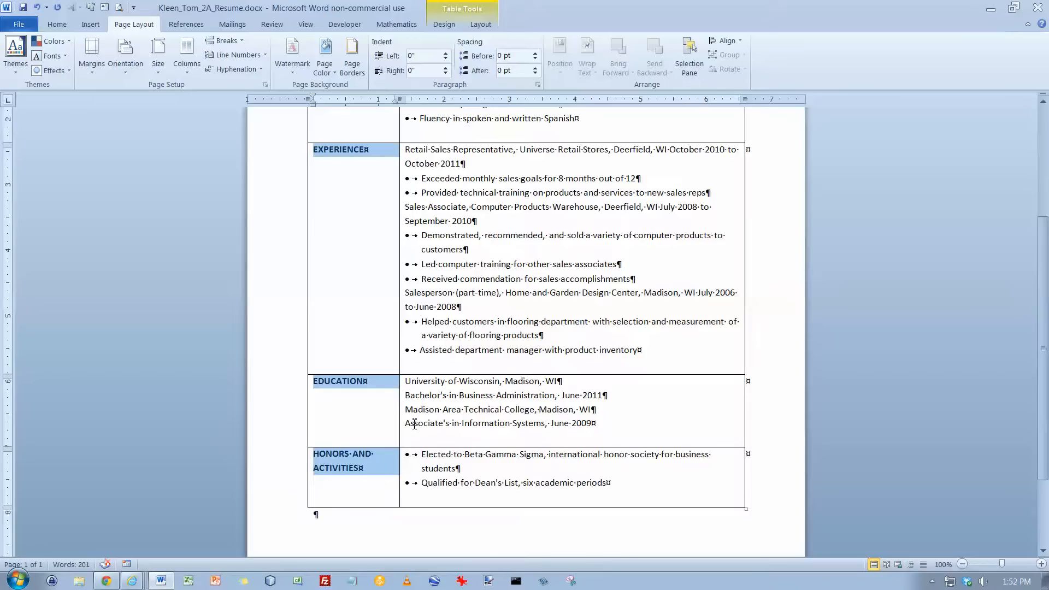
Make the Experience job titles Retail Sales Representative, Sales Associate and Salesperson (part-time) bold
scroll(415, 424, up, 3)
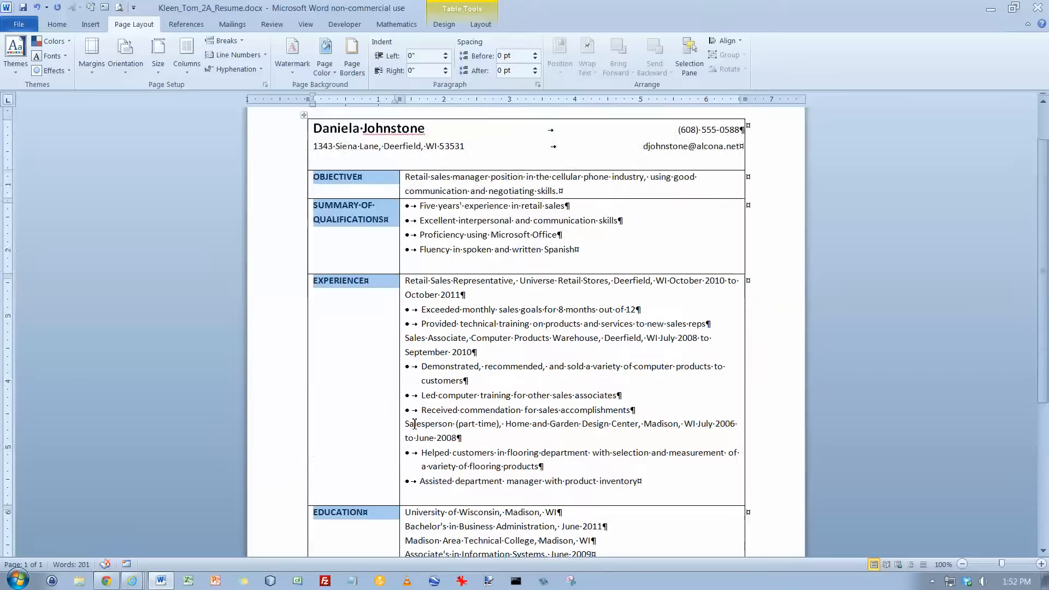
click(411, 280)
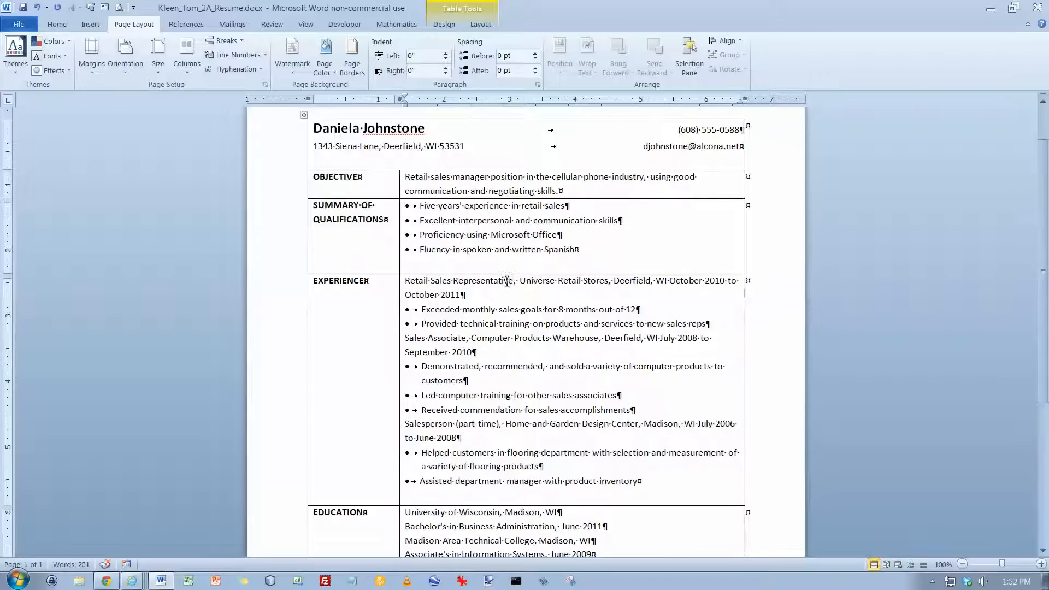
drag(507, 281, 405, 282)
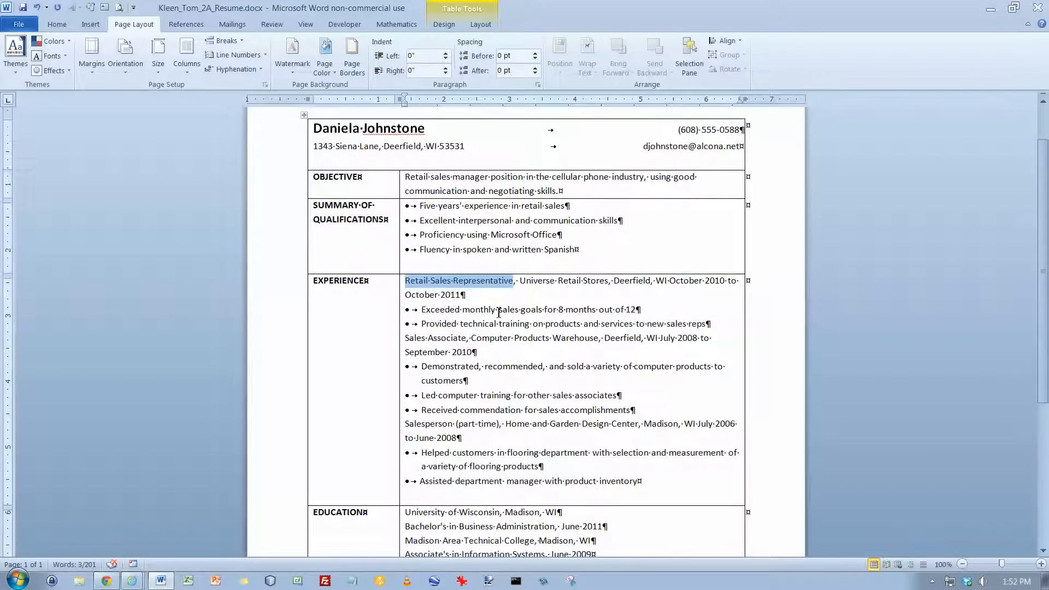
key(ctrl+b)
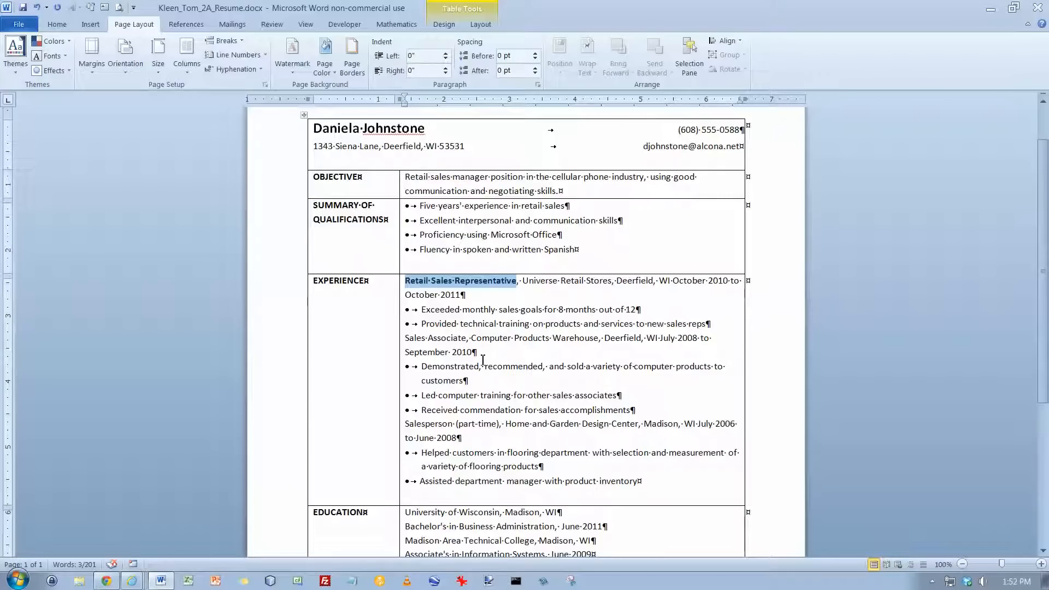
drag(468, 340, 406, 342)
key(ctrl+b)
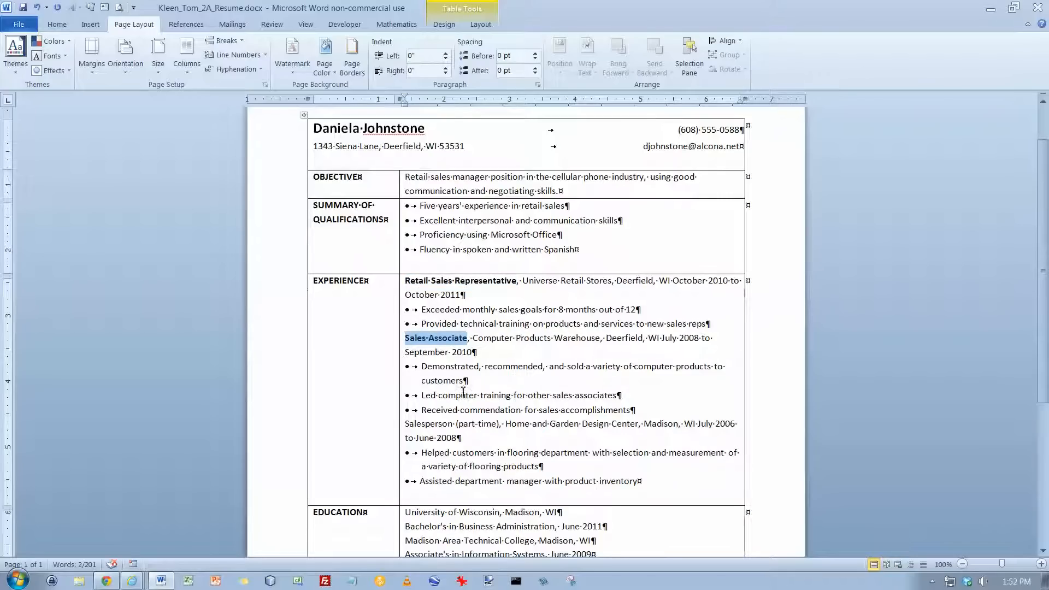
drag(500, 424, 407, 429)
key(ctrl+b)
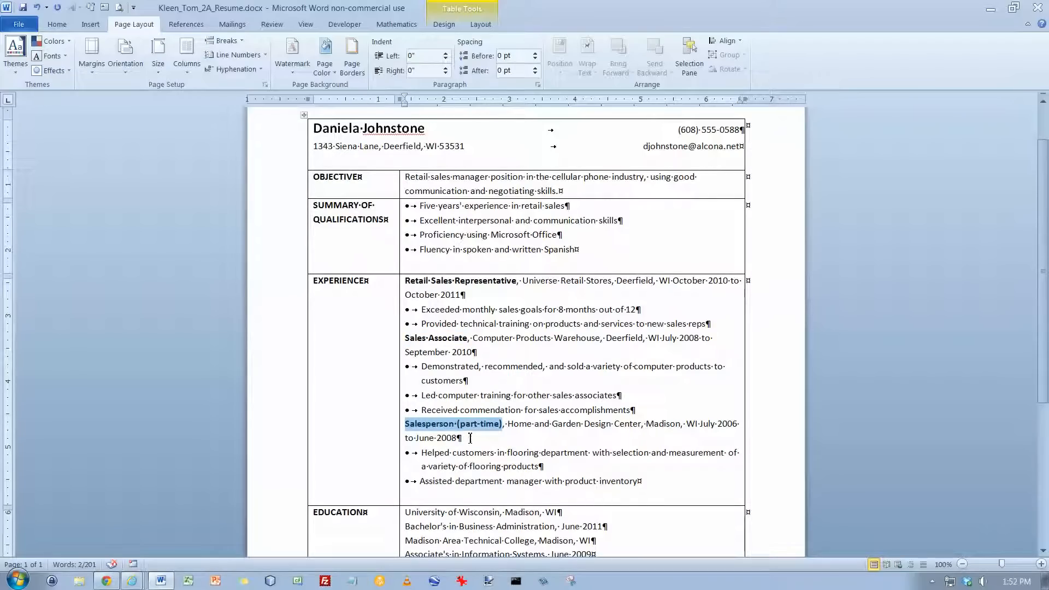
Remove the bold formatting from "(part-time)" in the Salesperson entry
click(457, 425)
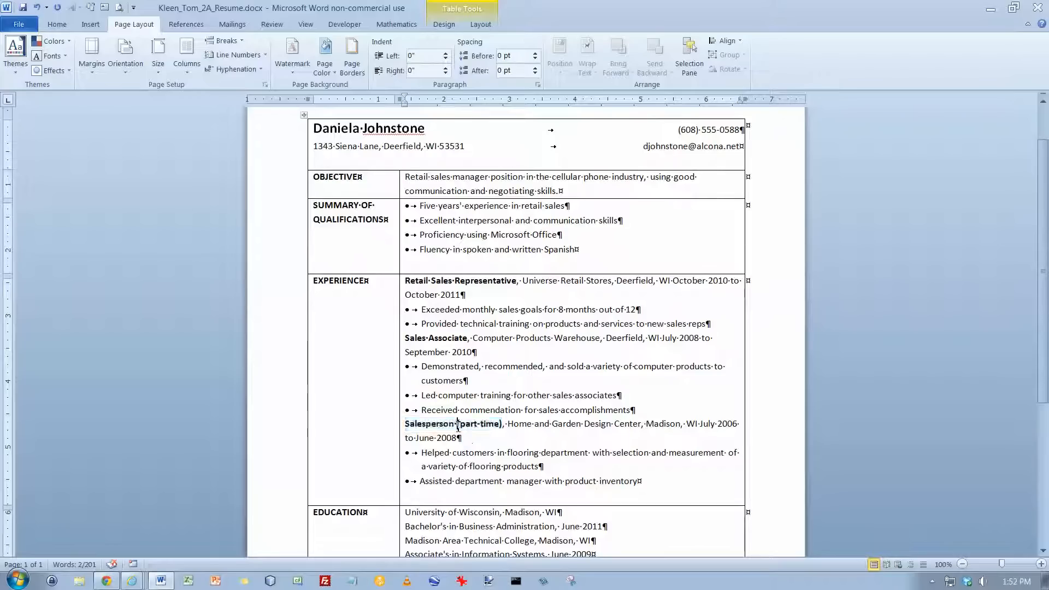
drag(458, 426, 501, 426)
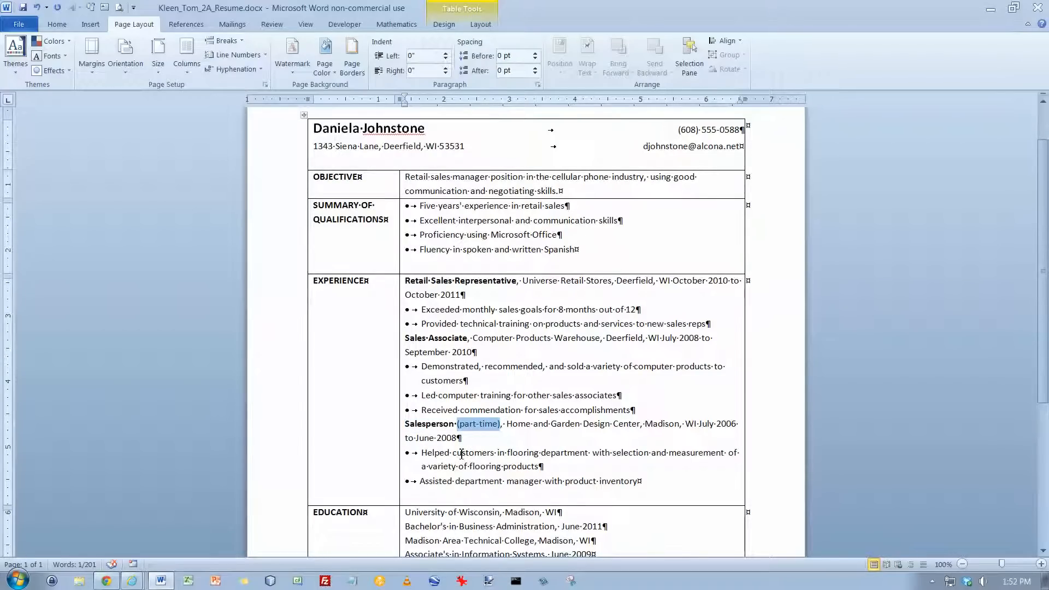
scroll(462, 454, down, 2)
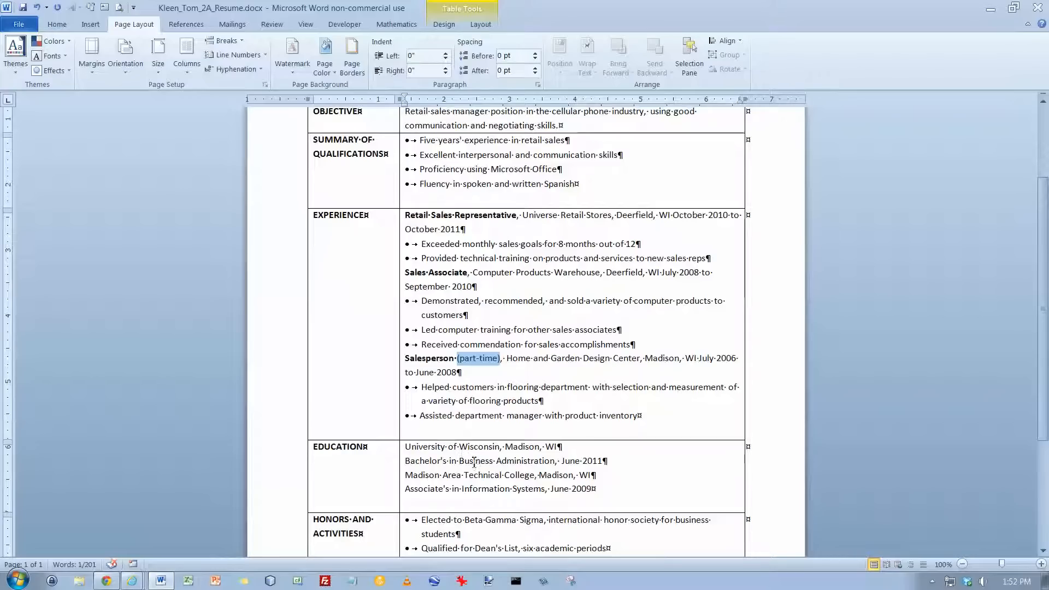
Add a comma after "University of Wisconsin" and make both school lines in the Education section bold
click(501, 447)
text(,)
drag(567, 447, 405, 447)
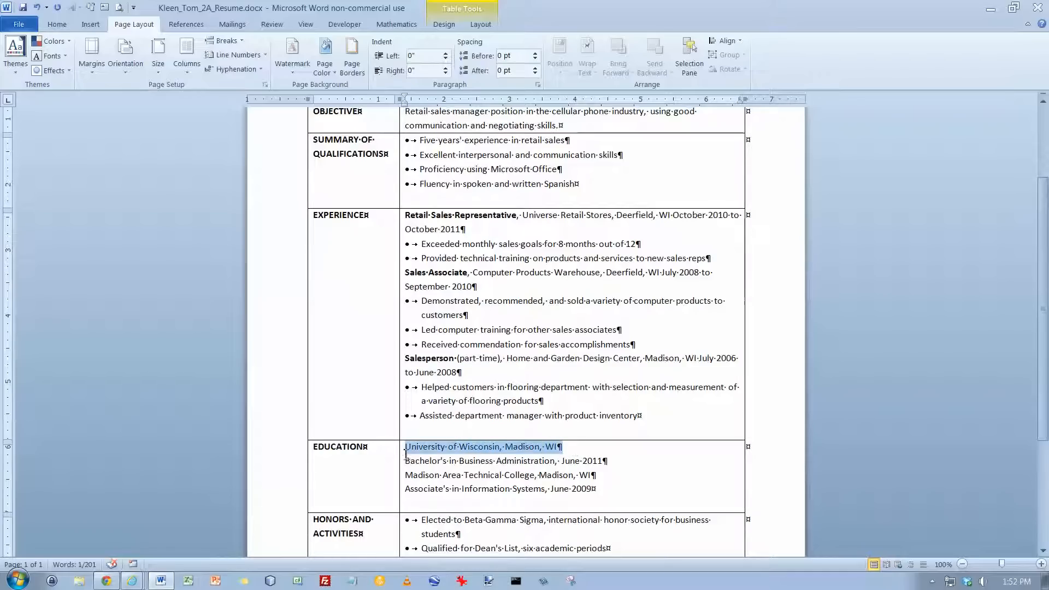
key(ctrl+b)
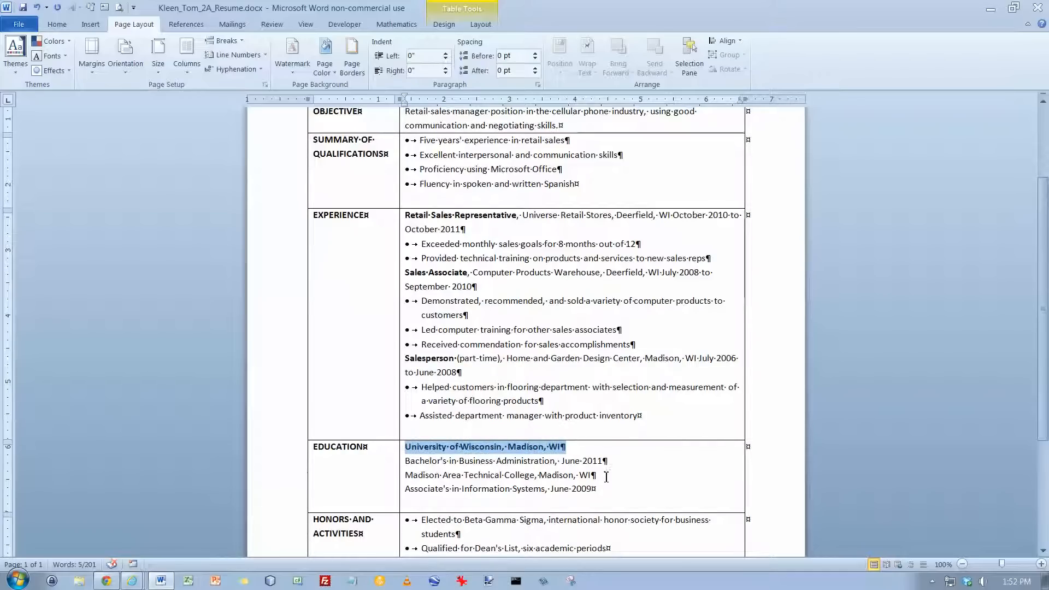
drag(596, 475, 412, 477)
key(ctrl+b)
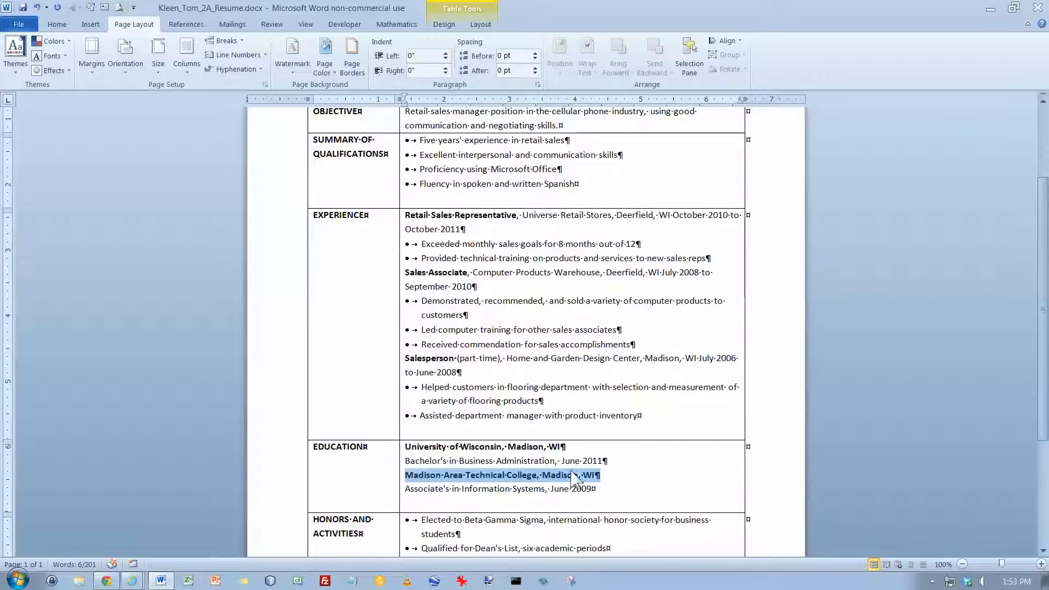
Set the spacing after the "Bachelor's in Business Administration" line in the Education section to 12 pt
click(567, 448)
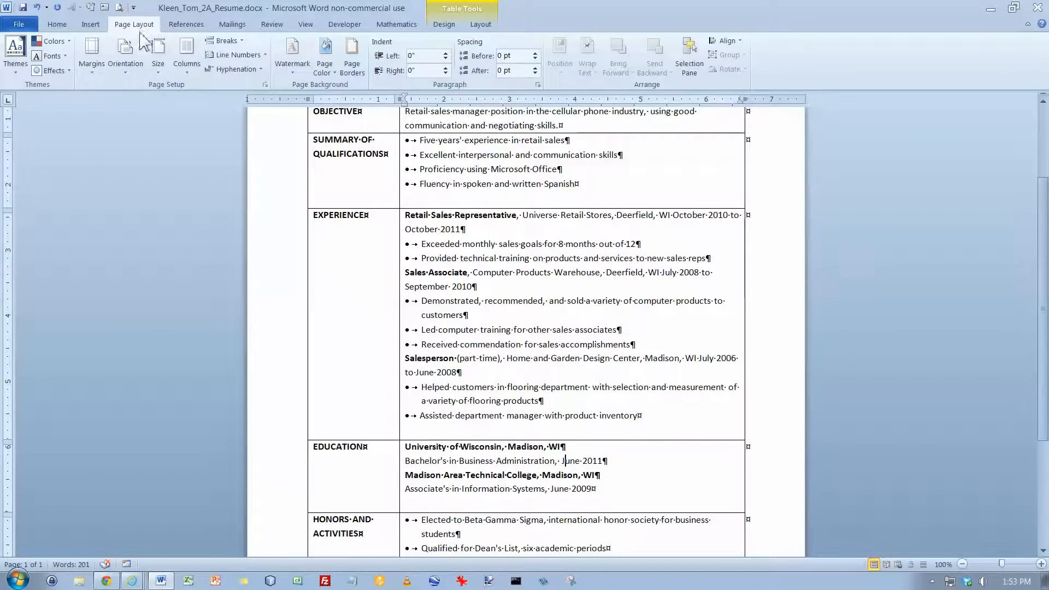
click(537, 68)
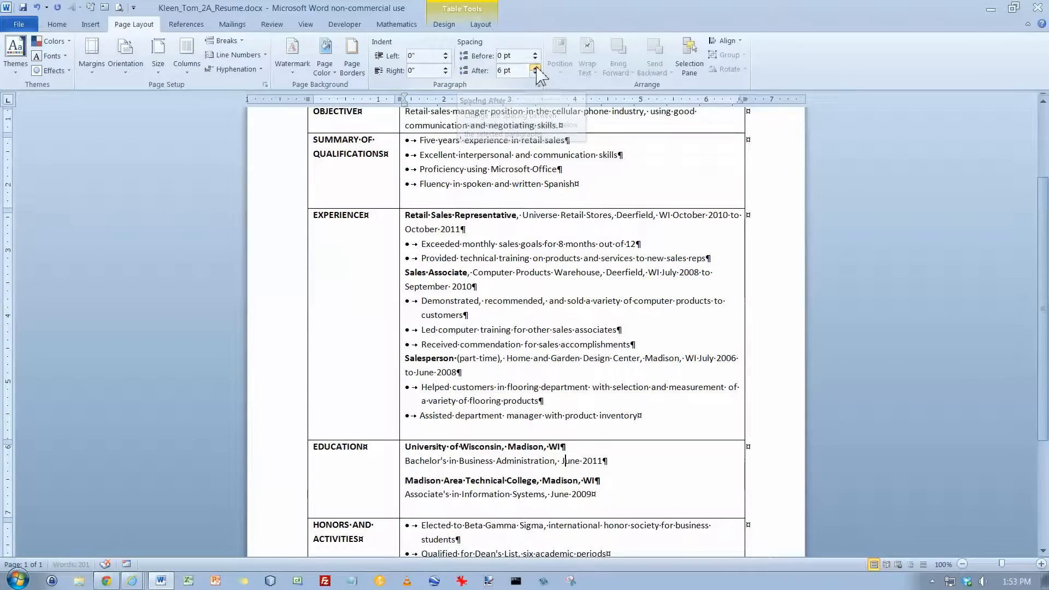
click(536, 69)
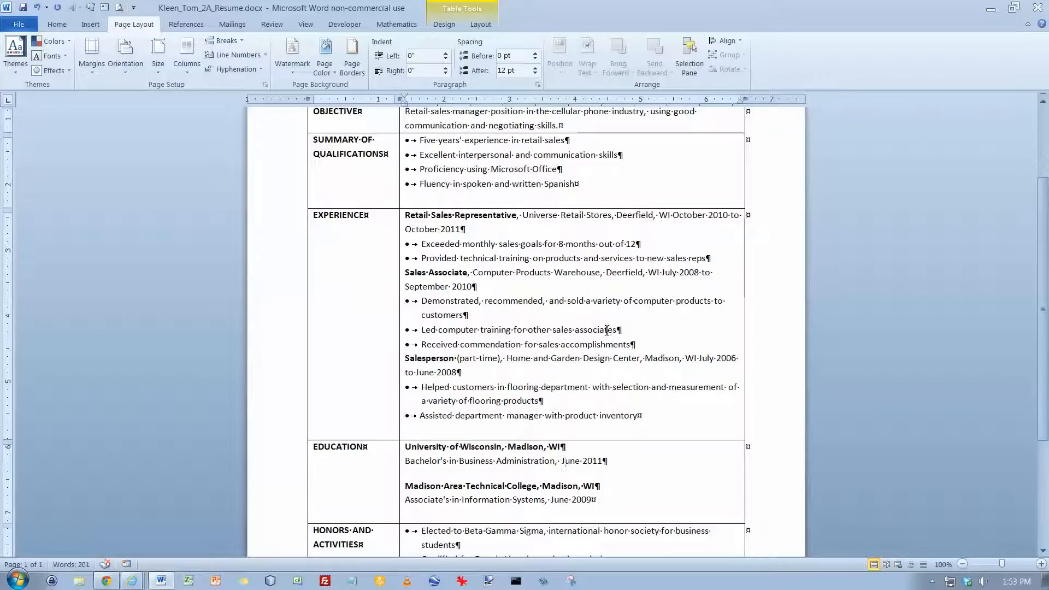
Set 12 pt spacing after the last bullet of the Retail Sales Representative and Sales Associate entries, and save the document
click(507, 261)
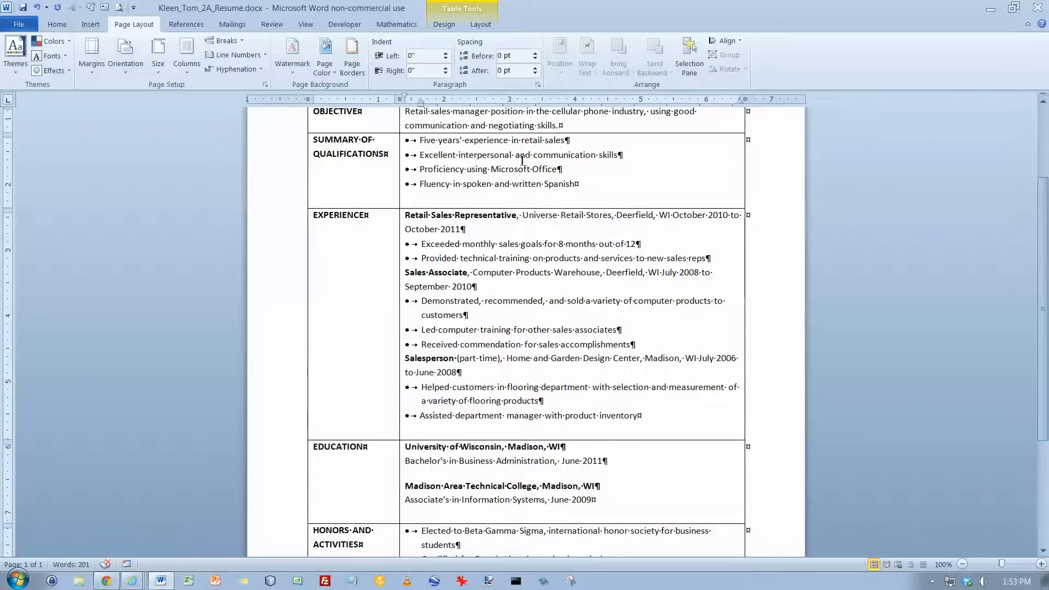
click(535, 68)
click(535, 68)
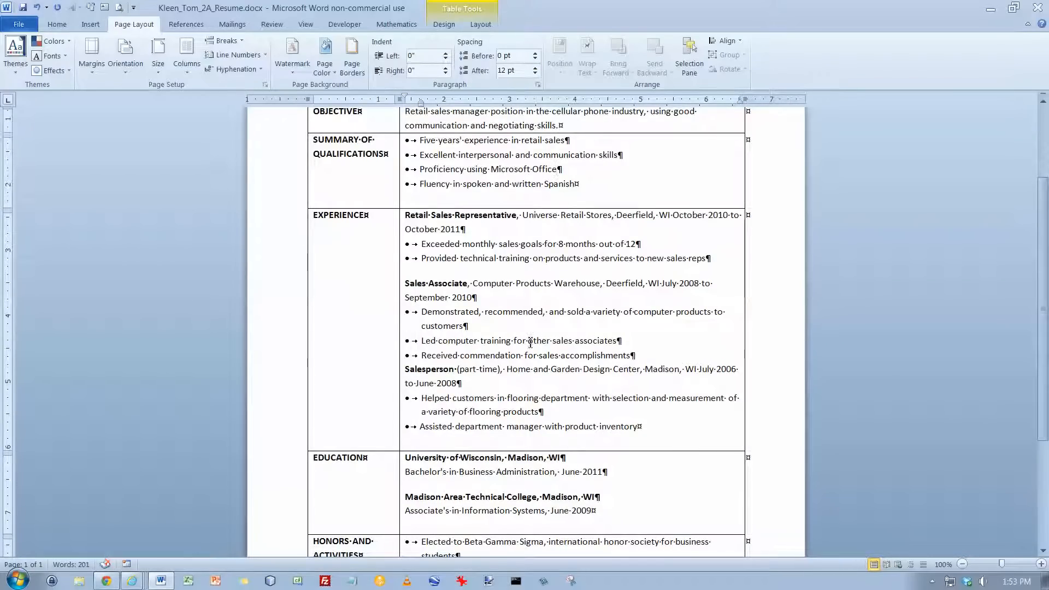
click(643, 357)
click(535, 68)
click(536, 68)
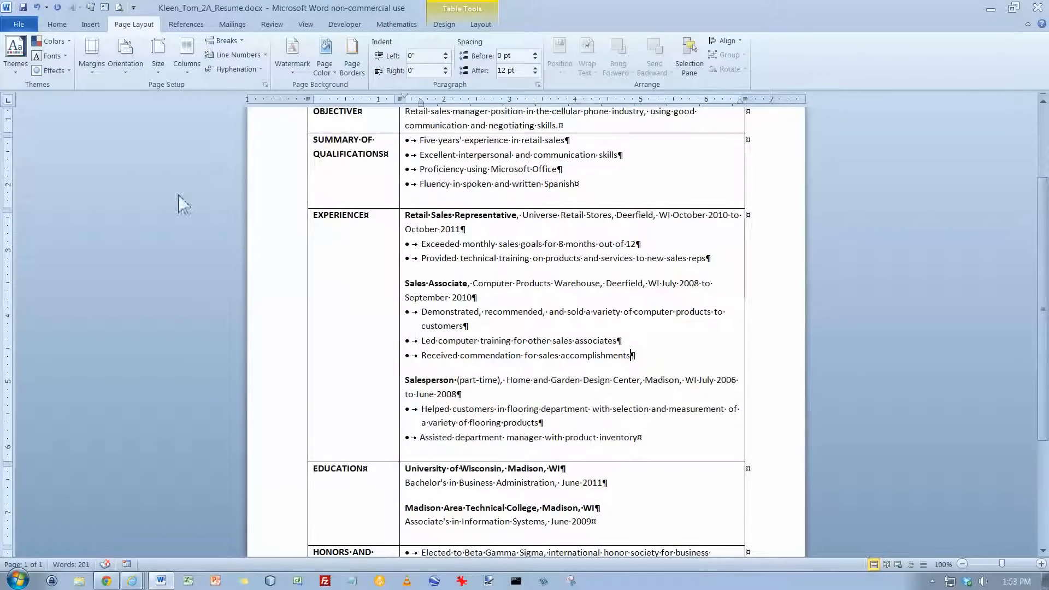
click(22, 7)
Remove all borders from the entire resume table
key(ctrl+Home)
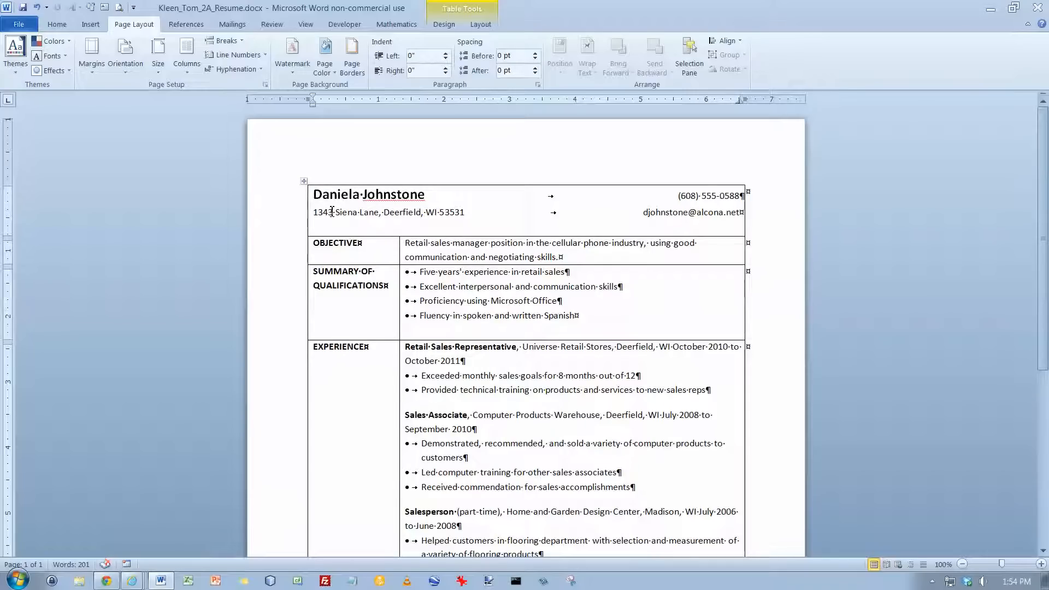
click(307, 182)
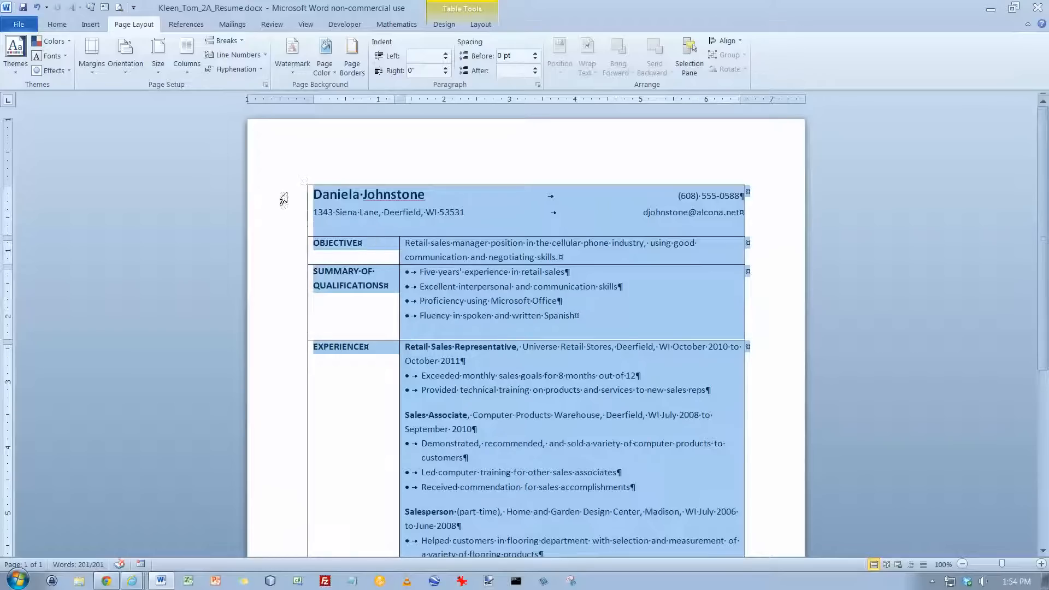
click(444, 24)
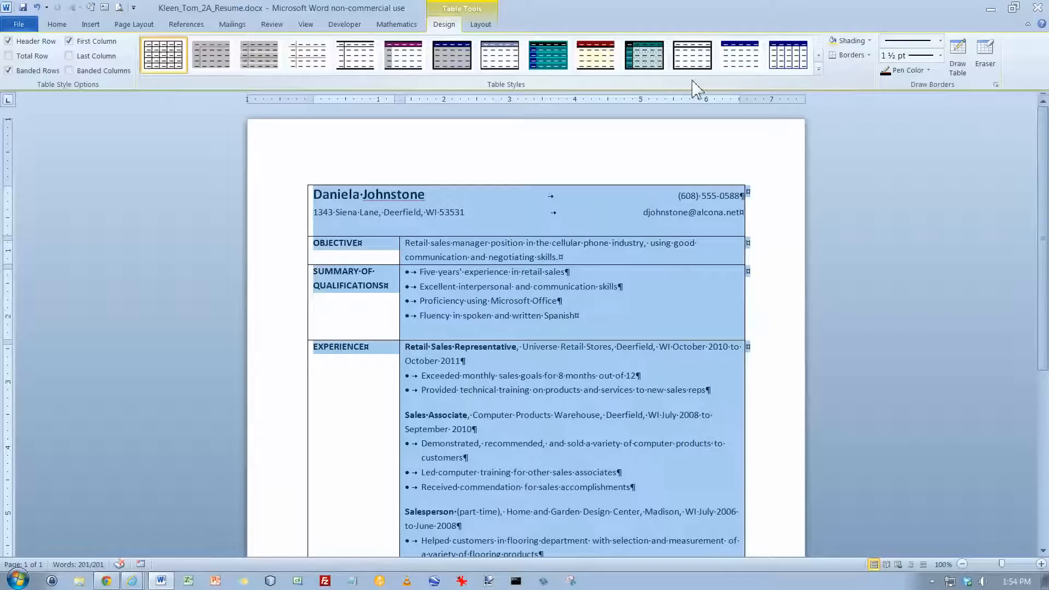
click(869, 56)
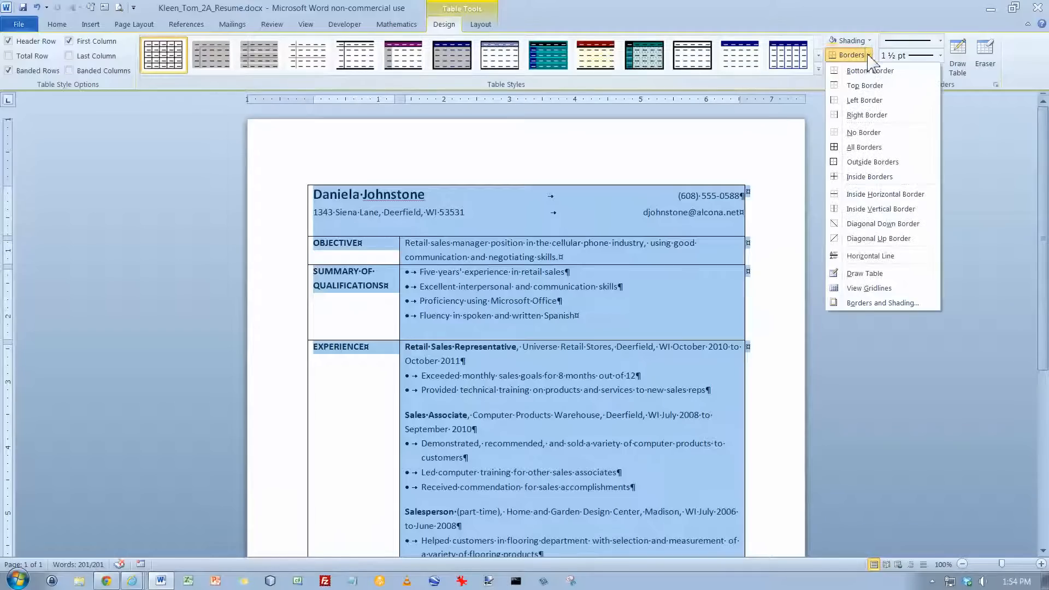
click(866, 133)
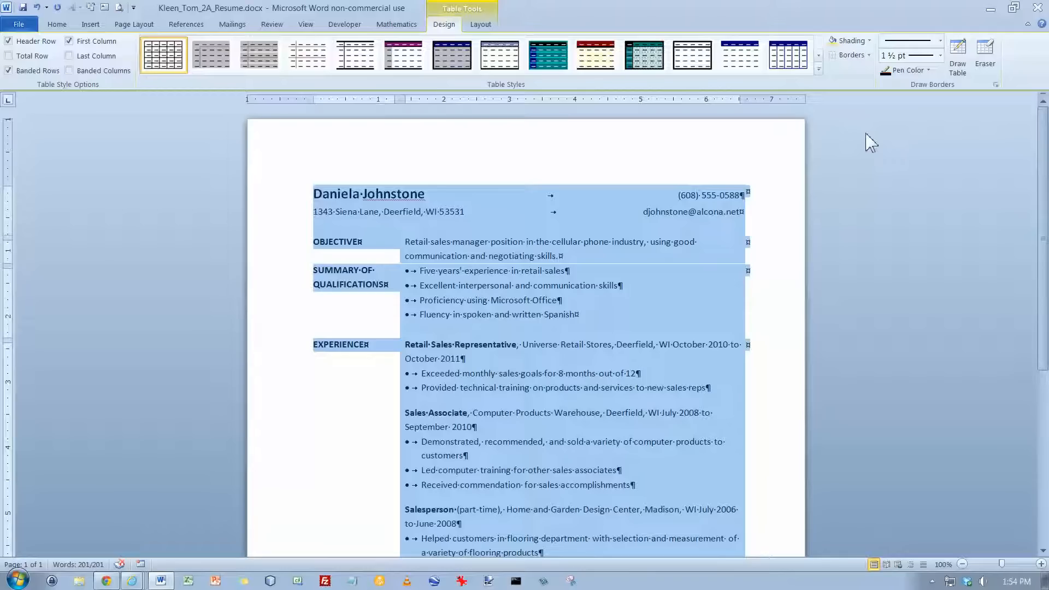
Check the borderless resume's layout in the print preview and return to the document
click(20, 24)
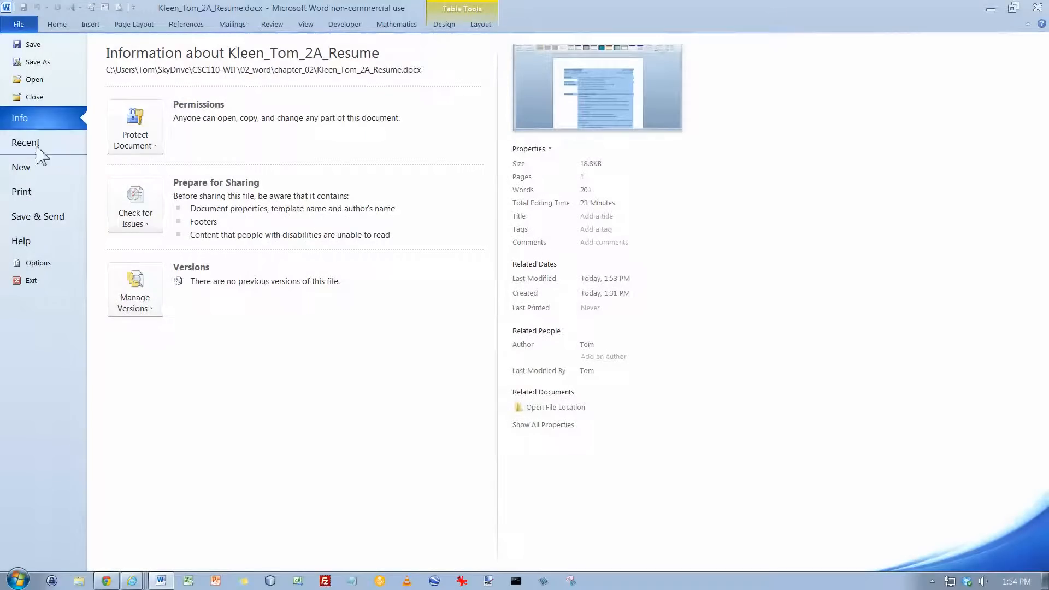
click(30, 196)
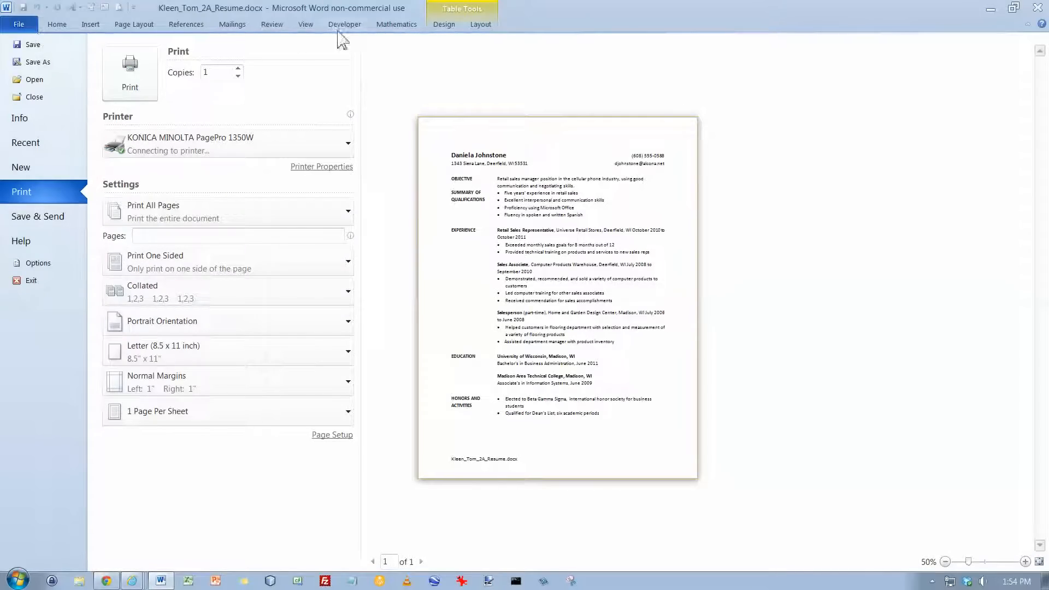
click(443, 24)
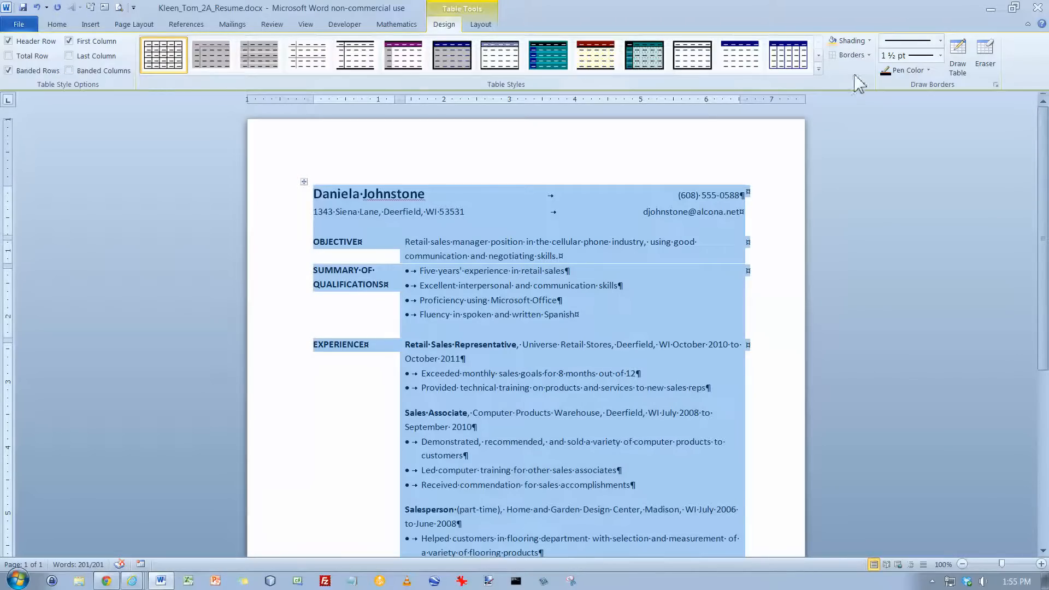
Set up a custom border for the whole table with a 3 pt thick-and-thin line along its top edge
click(870, 55)
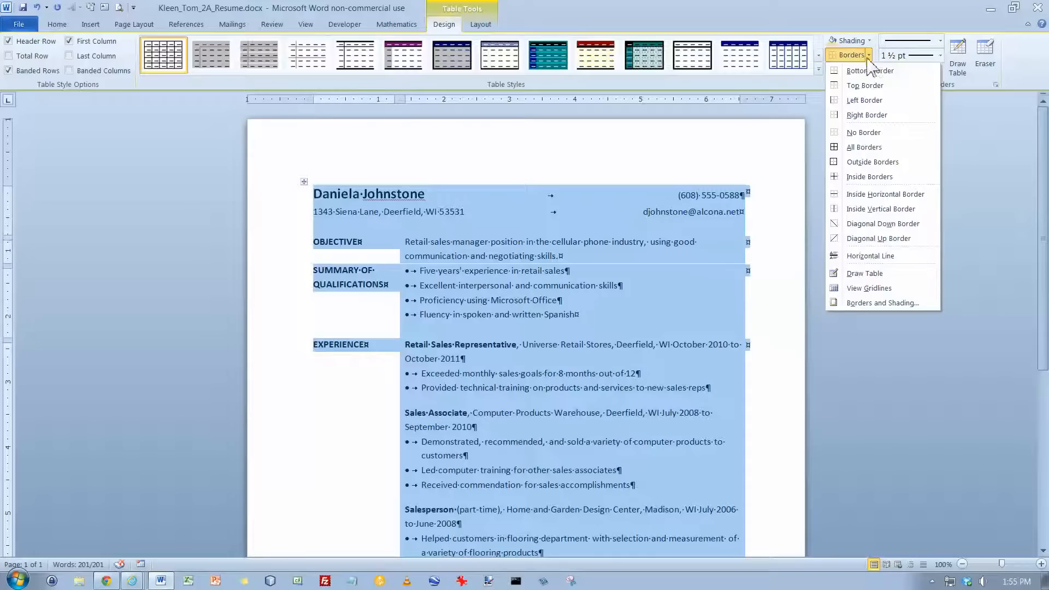
click(883, 304)
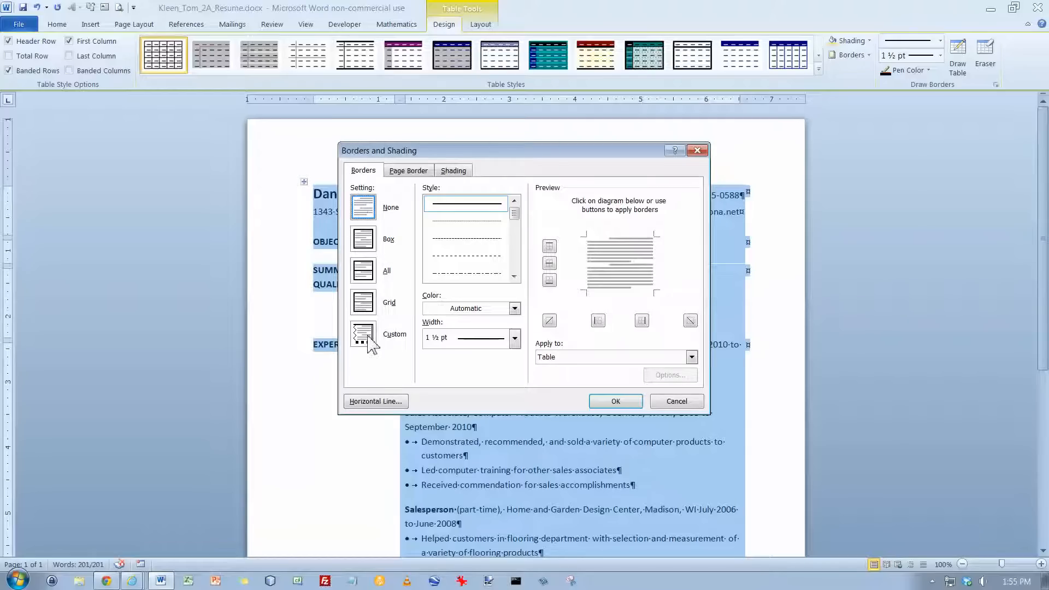
click(369, 341)
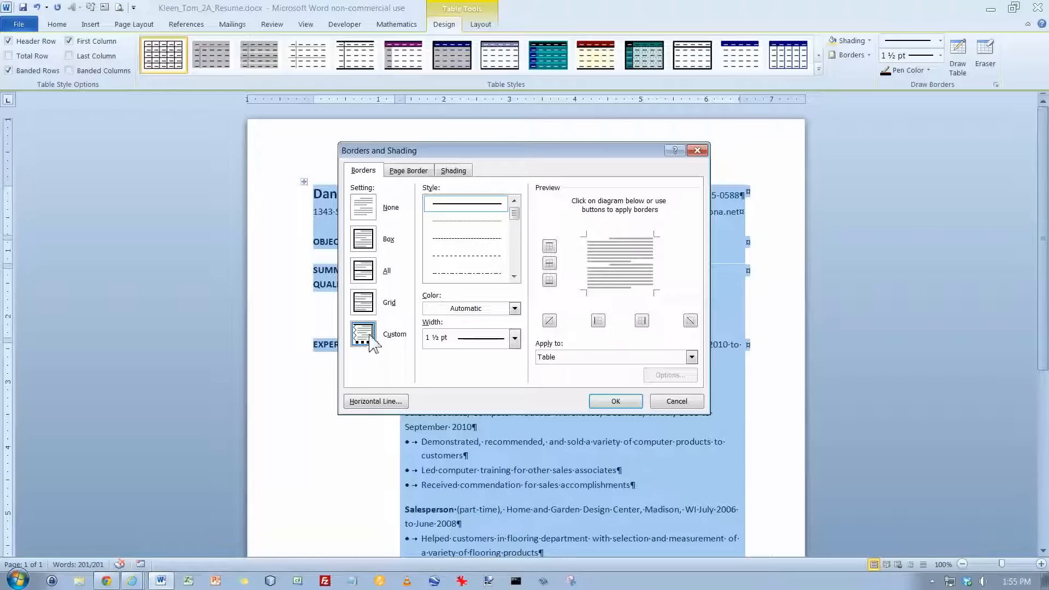
click(518, 269)
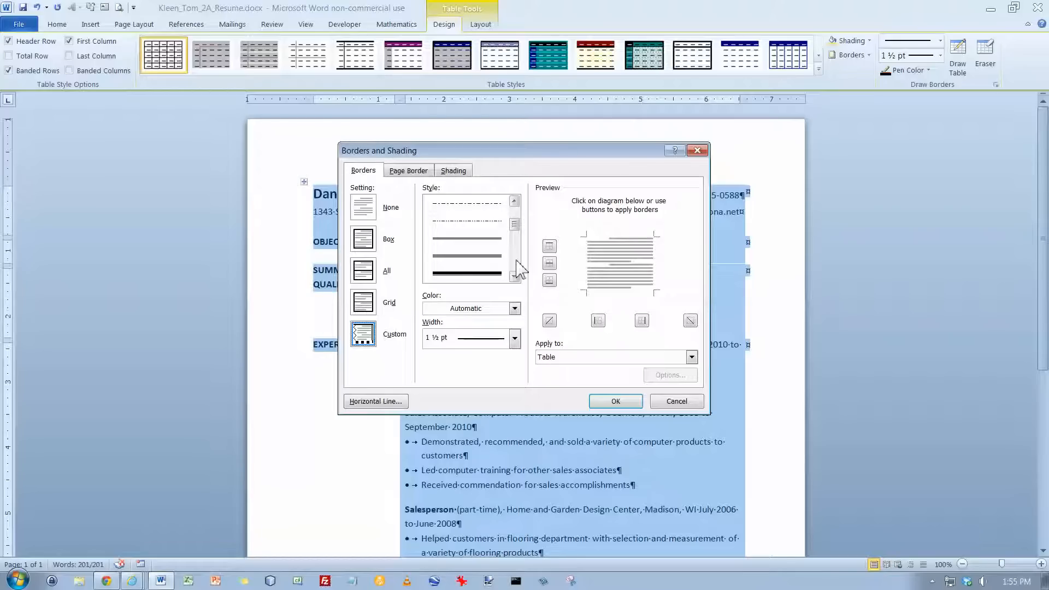
click(482, 274)
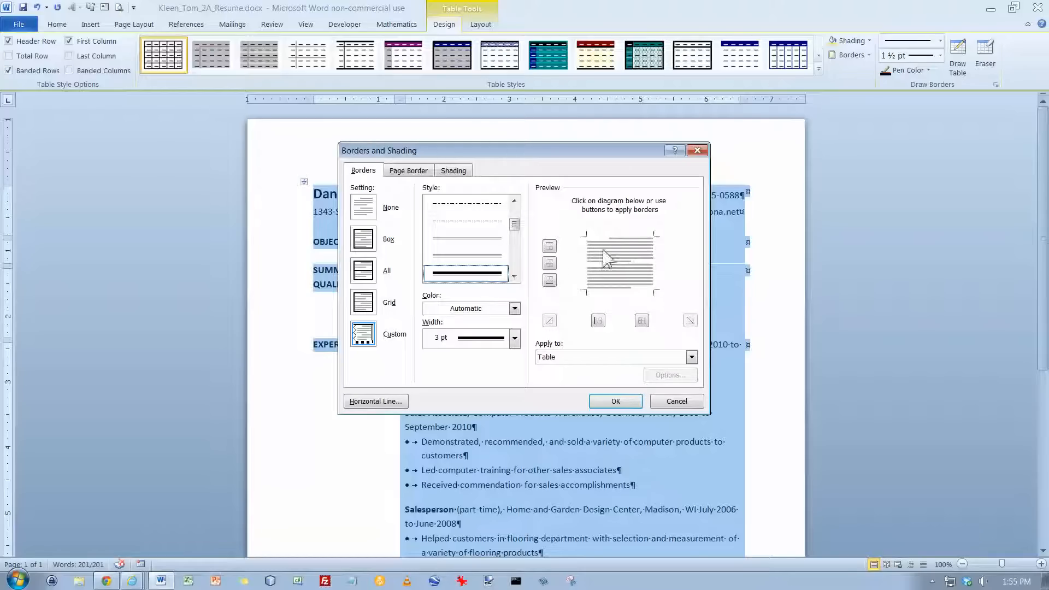
click(619, 241)
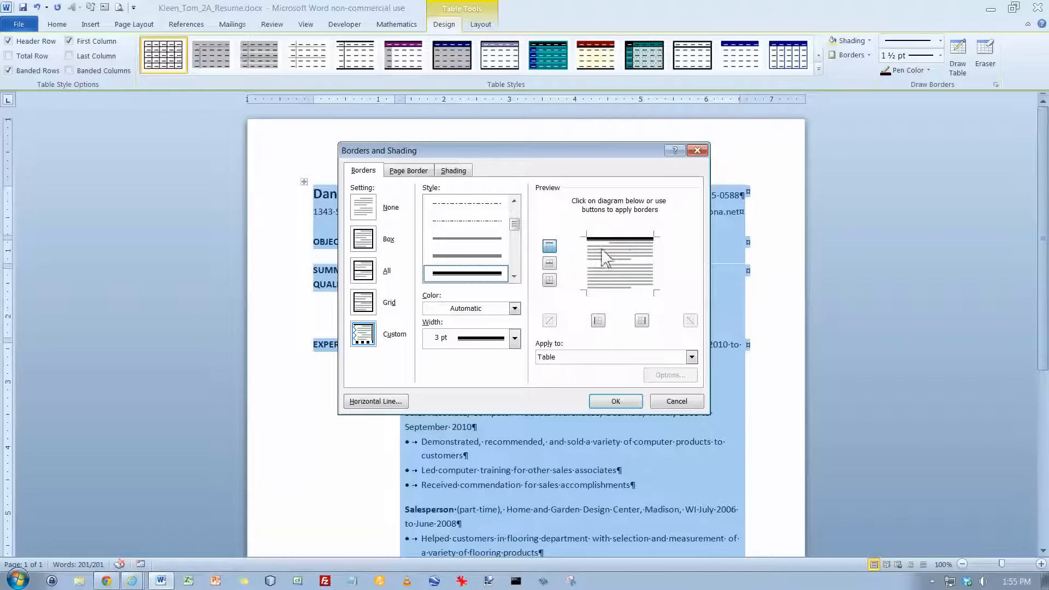
Add the next 3 pt thick-and-thin line style along the table's bottom edge and apply the custom borders
click(514, 277)
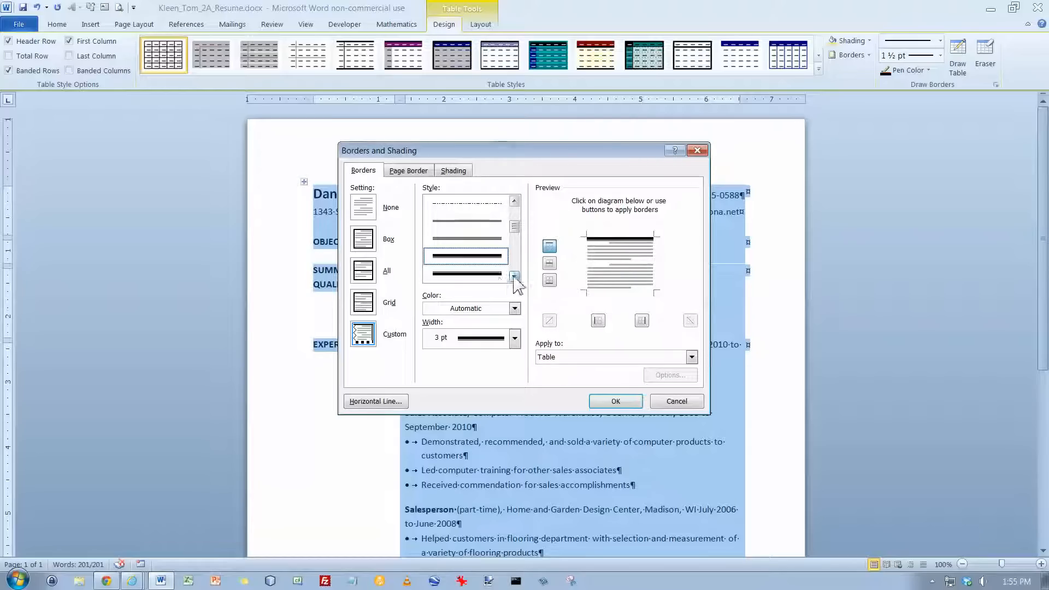
click(483, 274)
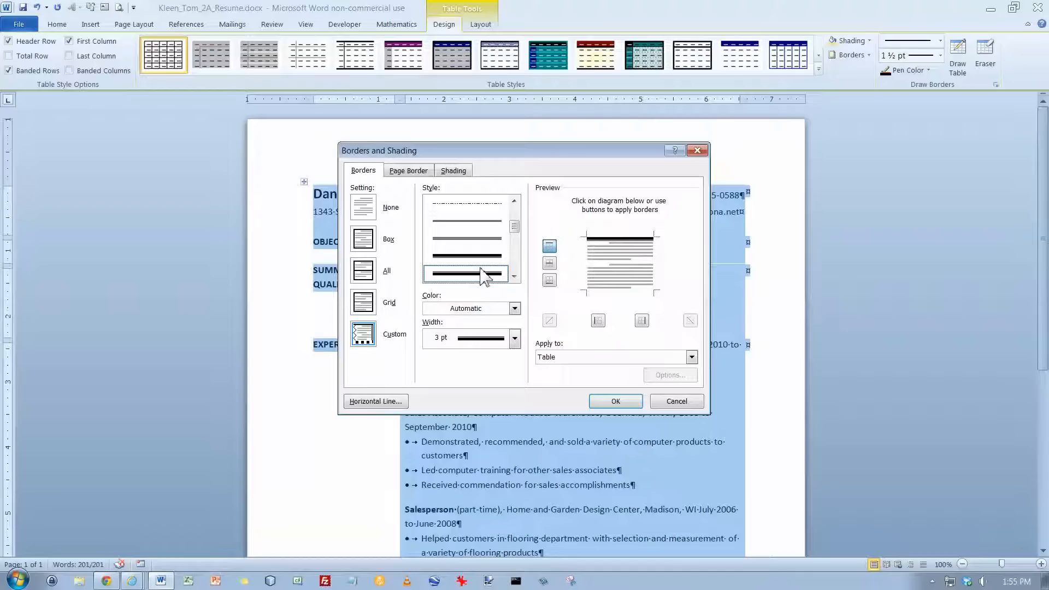
click(612, 292)
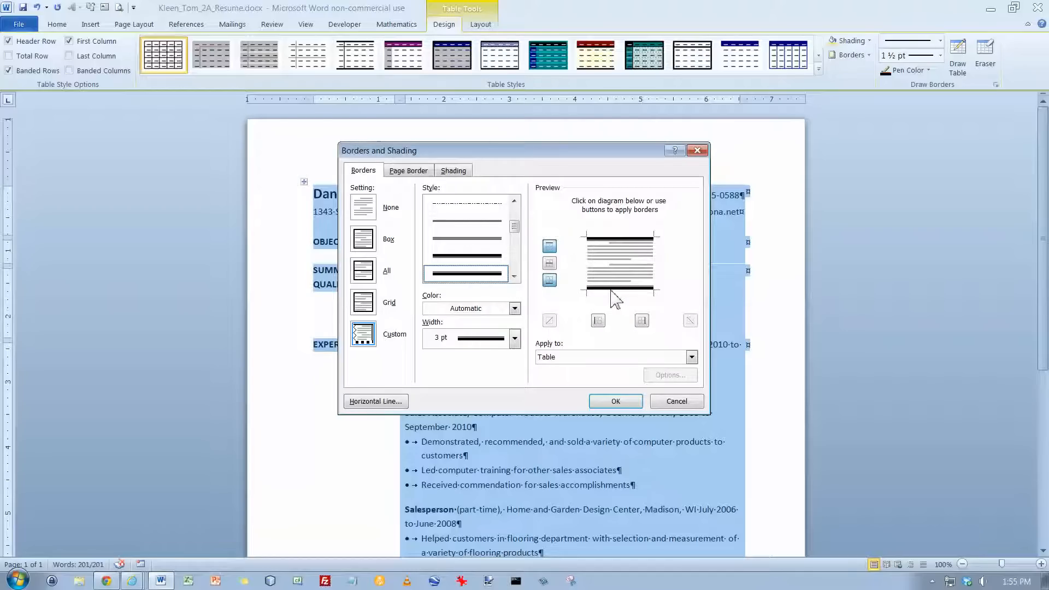
click(614, 401)
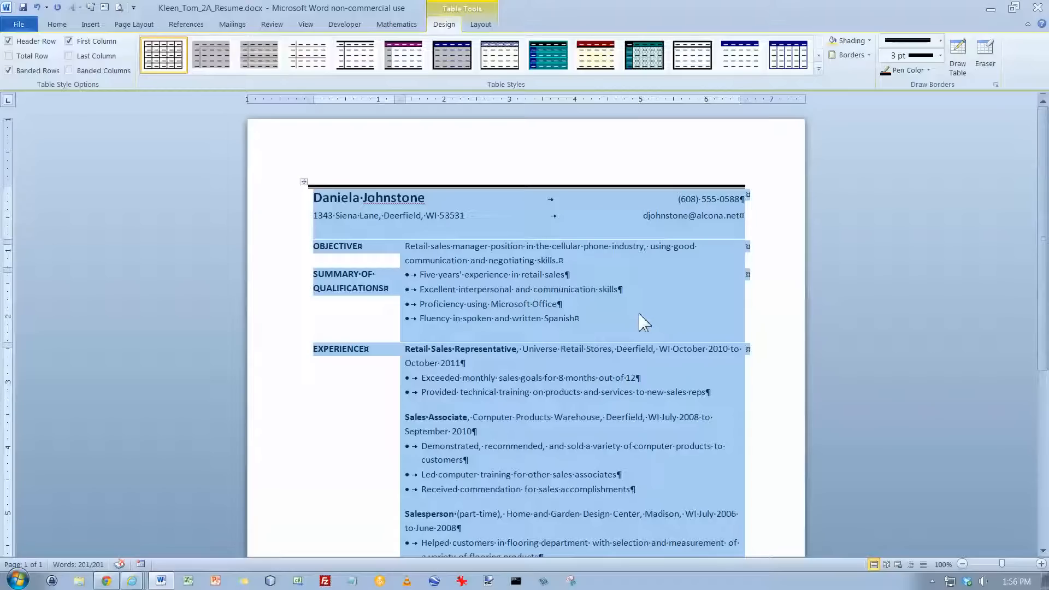
Set the spacing before the applicant's name line to 18 pt
click(399, 197)
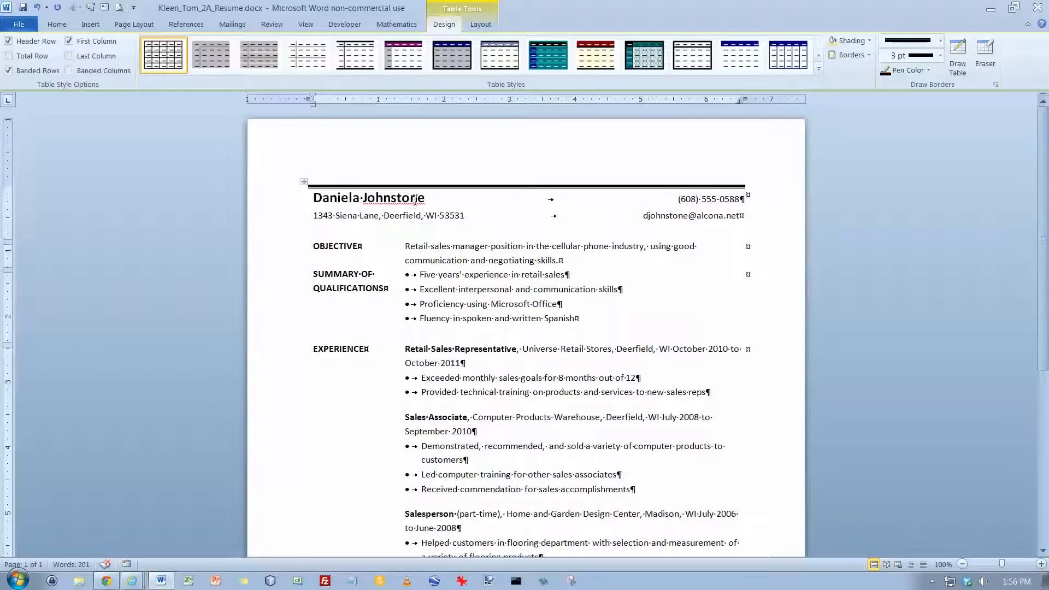
click(136, 25)
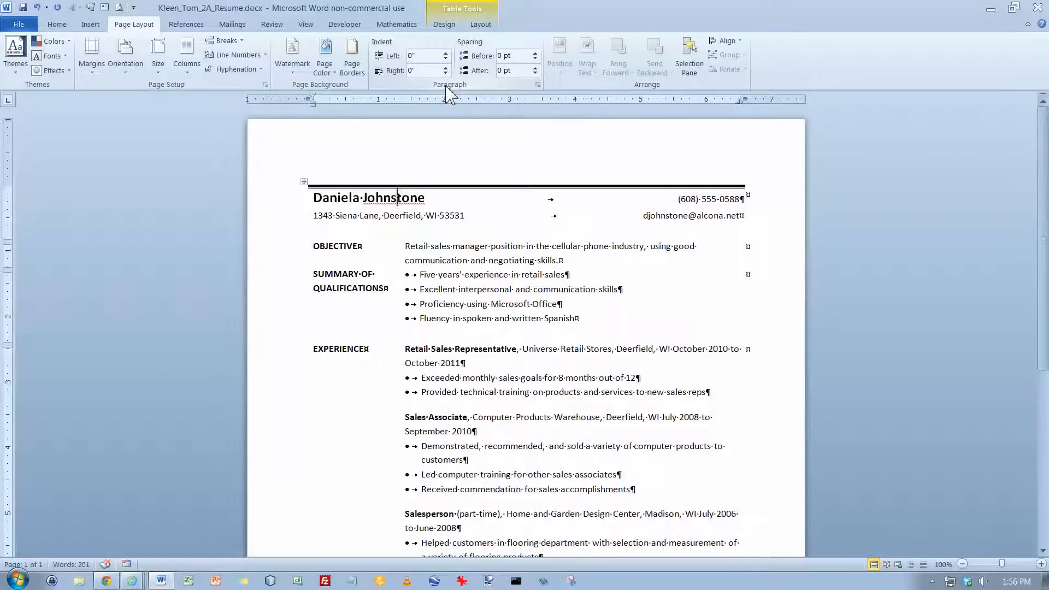
click(535, 53)
click(535, 53)
click(535, 53)
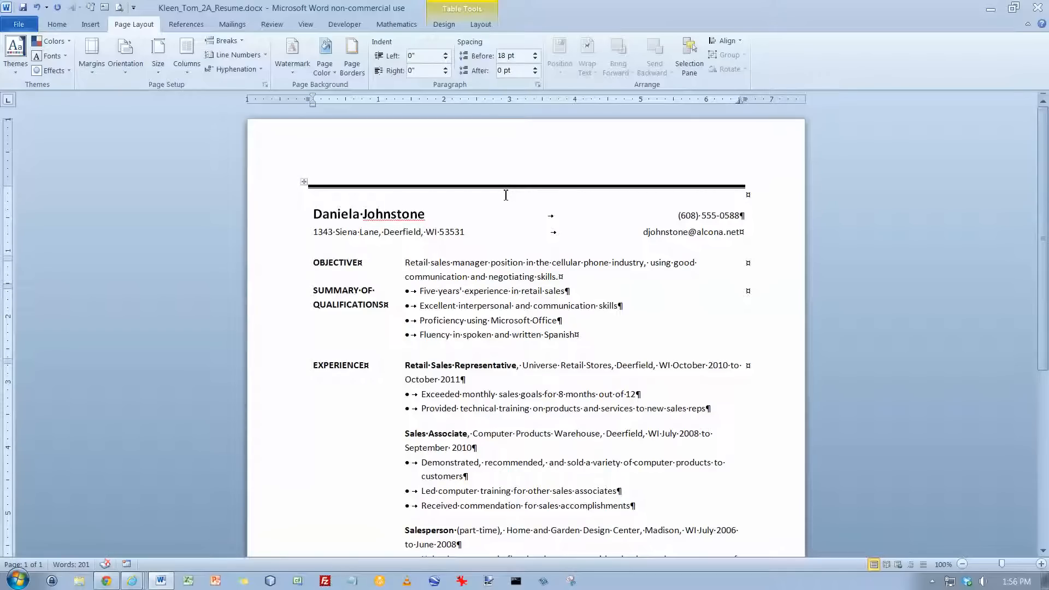
Show the document properties and complete the author's full name
click(23, 25)
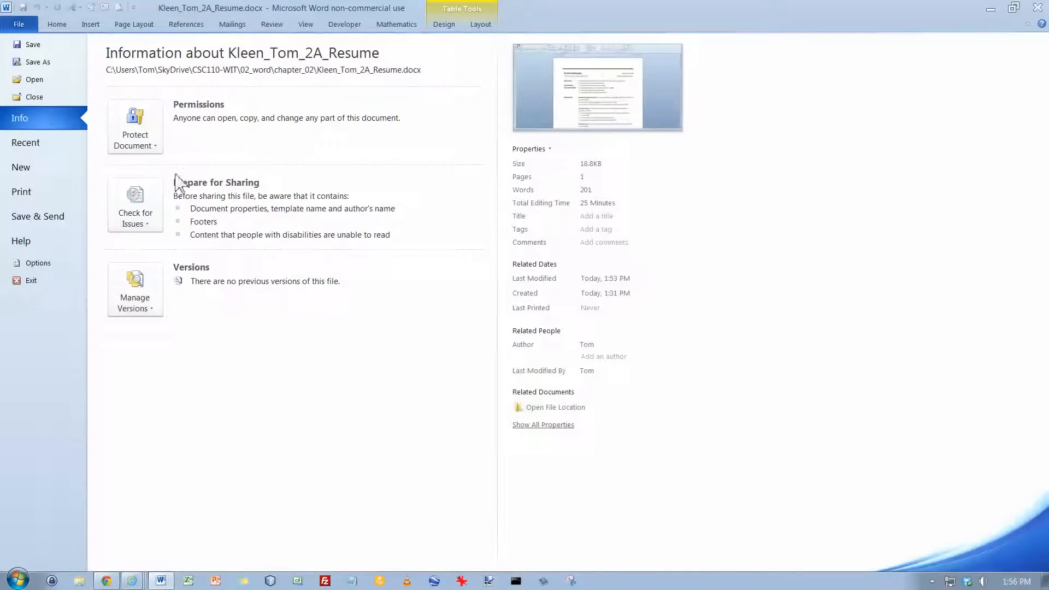
click(547, 154)
click(544, 172)
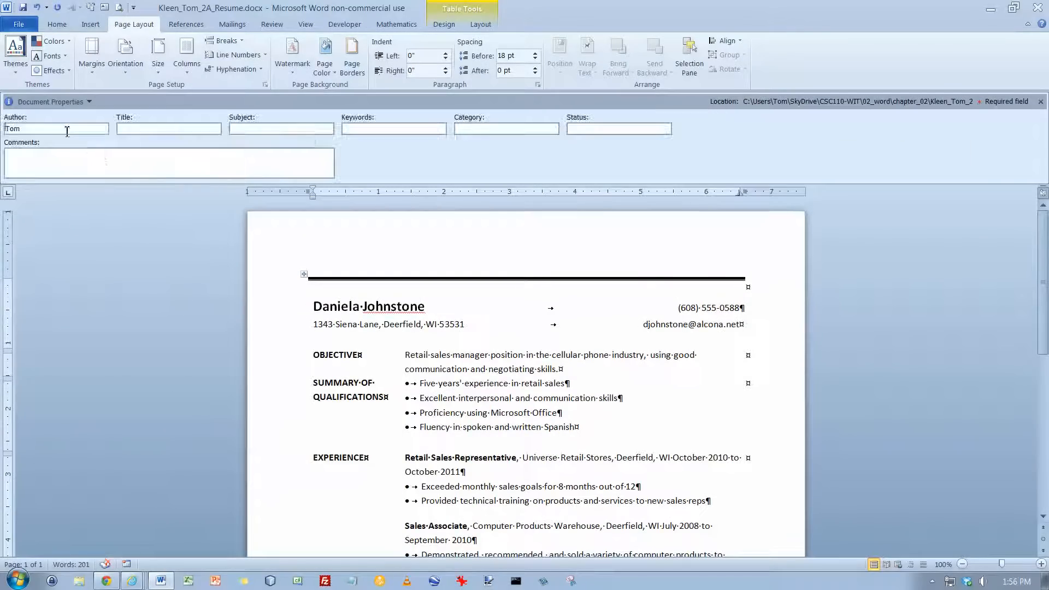
click(65, 129)
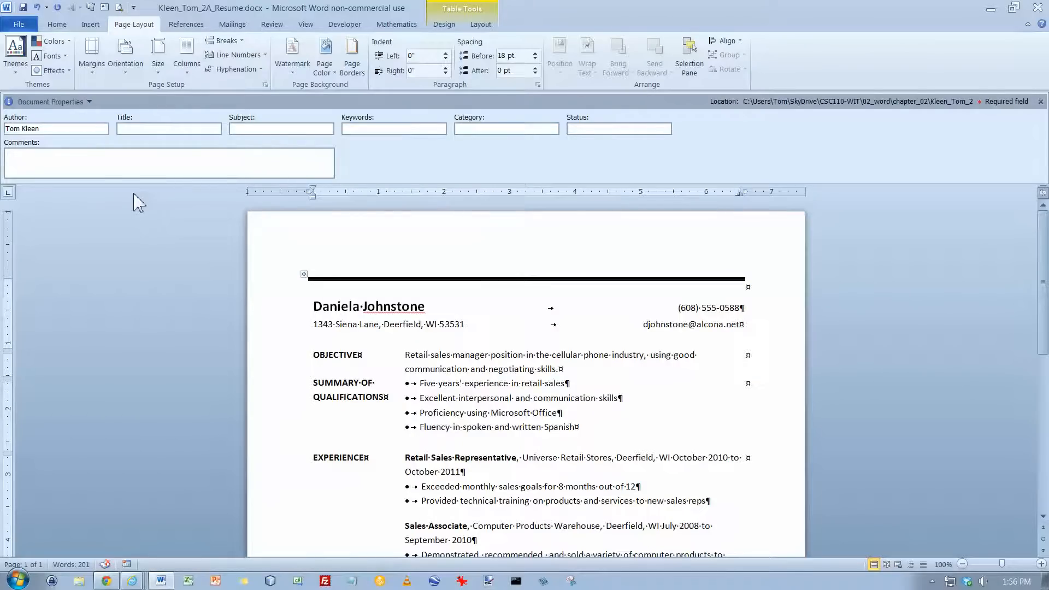
Enter the keywords "resume, Word table" in the document properties, close them and save the document
click(357, 128)
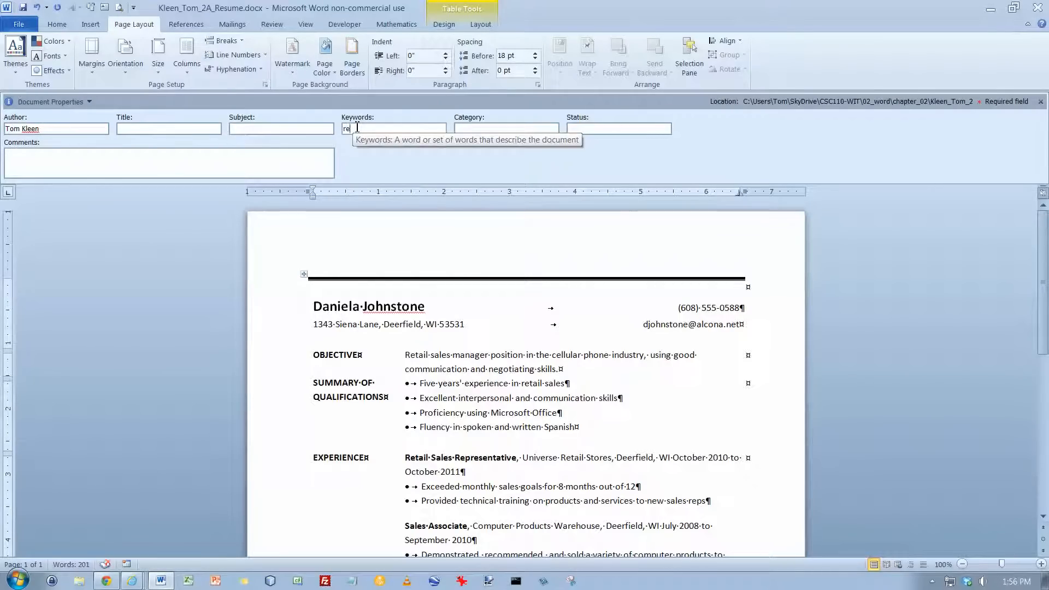
text(resume, Word t)
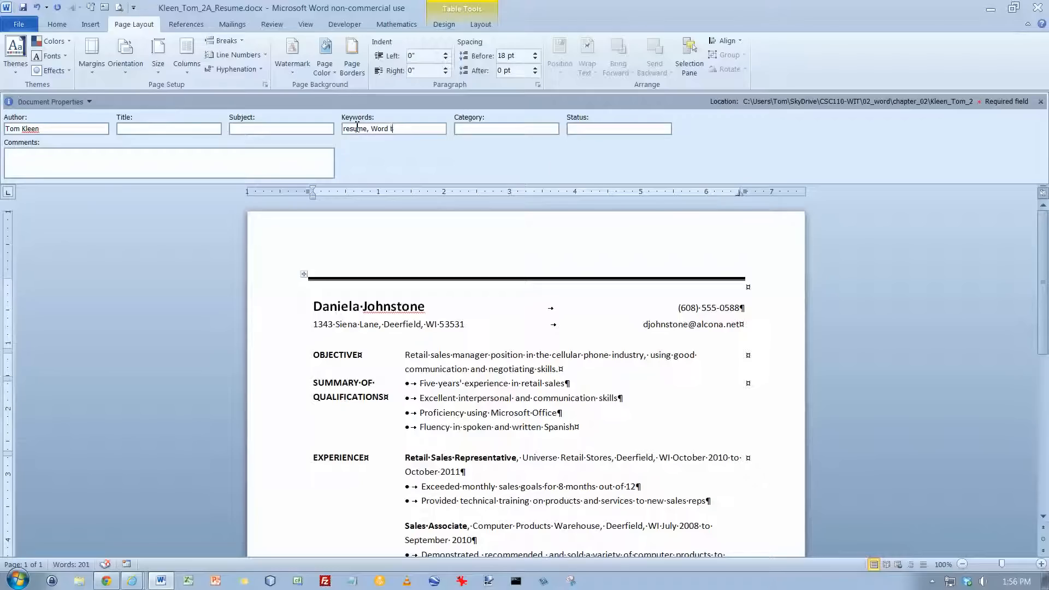
text(able)
click(1040, 101)
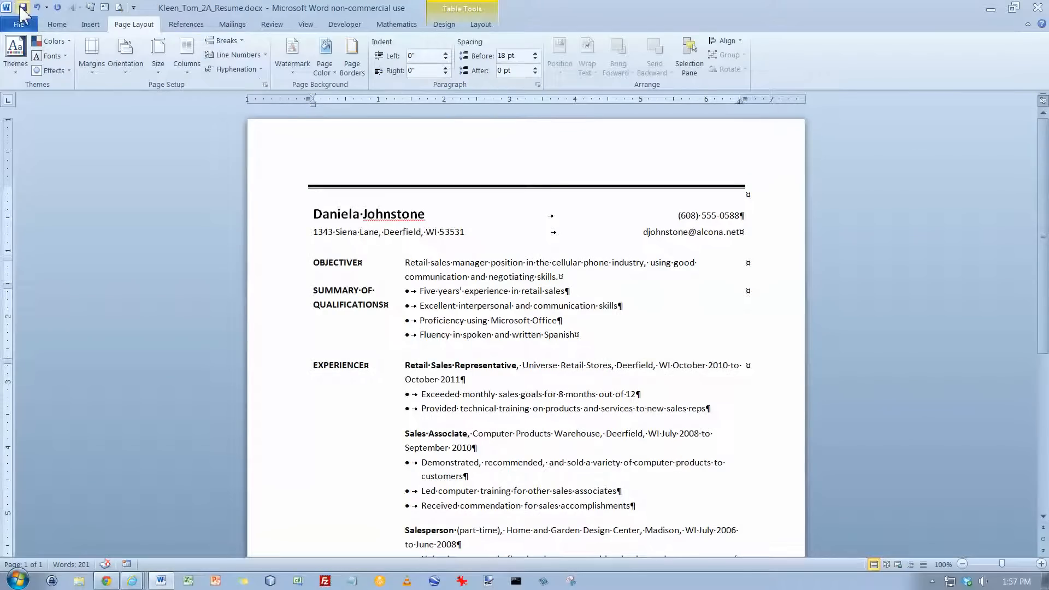
click(22, 7)
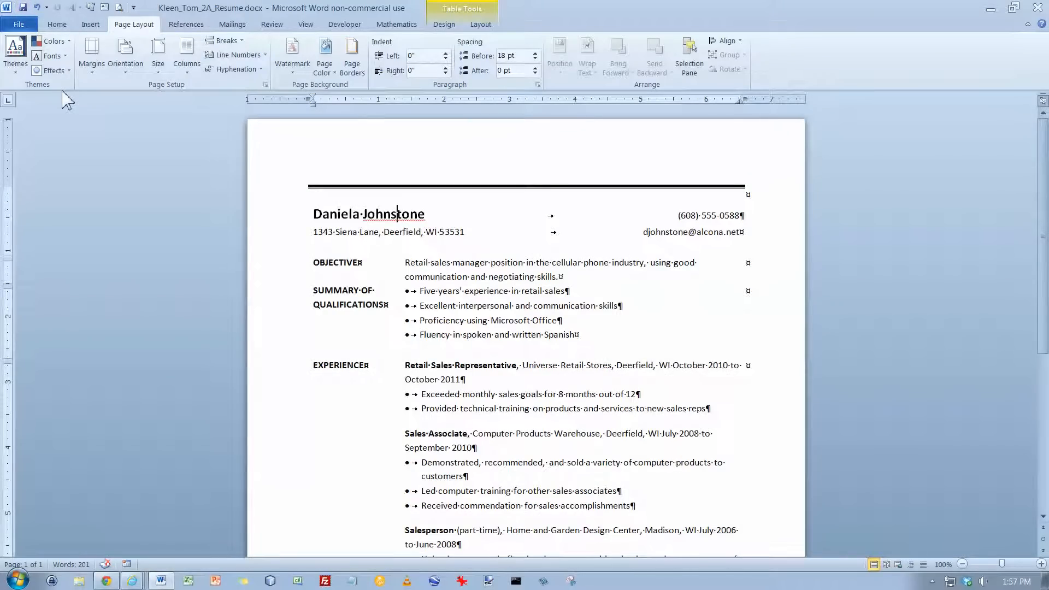